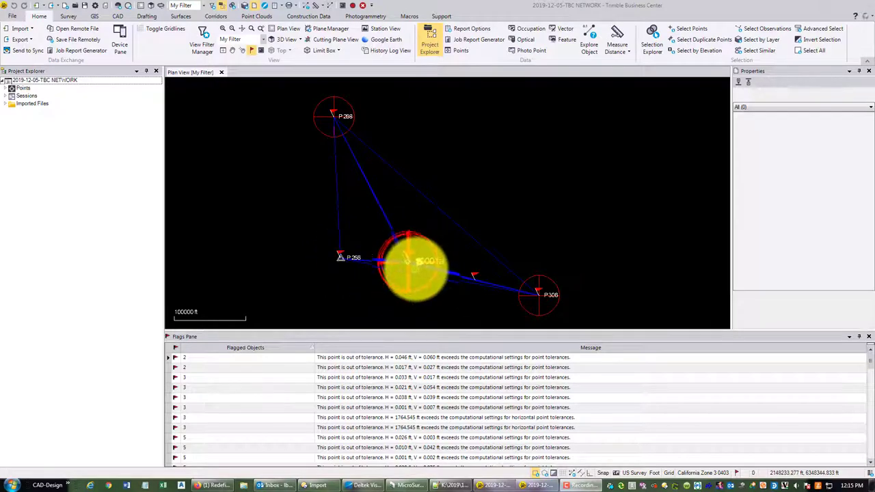
- Examine the central point cluster in the plan view and review the out-of-tolerance flags, including those for point 3
mouse_move(414, 274)
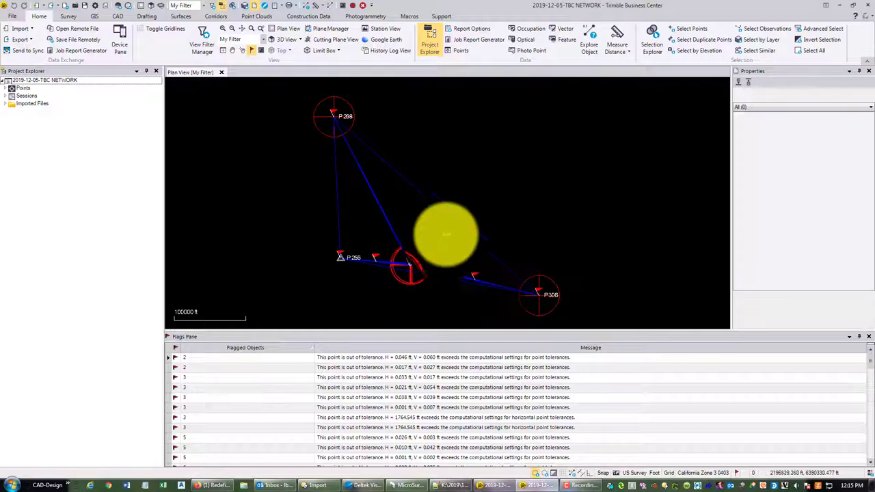
scroll(415, 273, up, 5)
scroll(409, 266, up, 3)
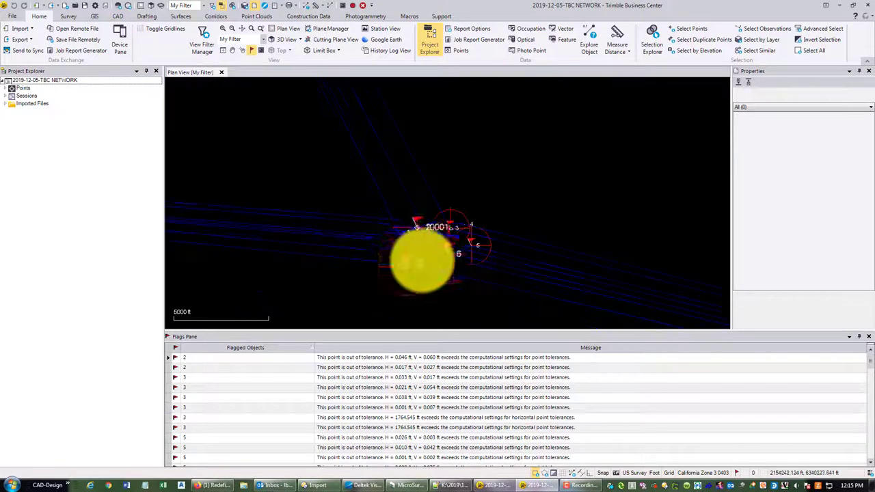
scroll(463, 222, down, 2)
drag(469, 160, 444, 169)
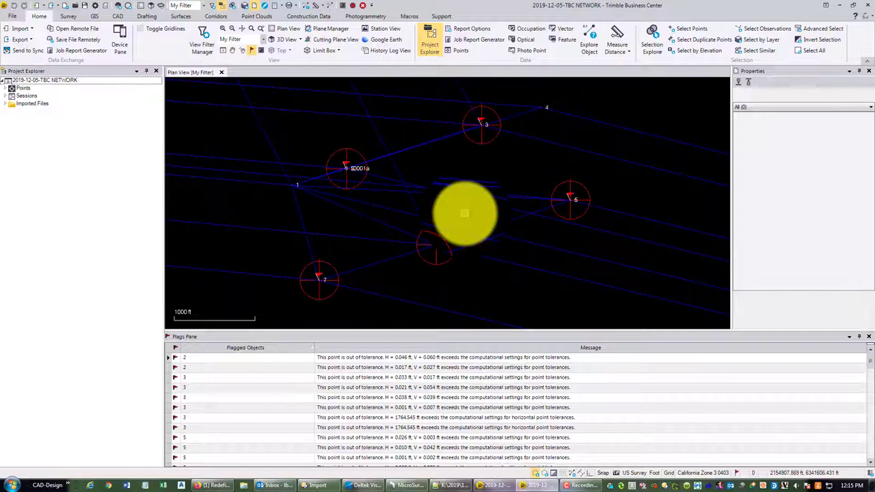
scroll(408, 184, down, 3)
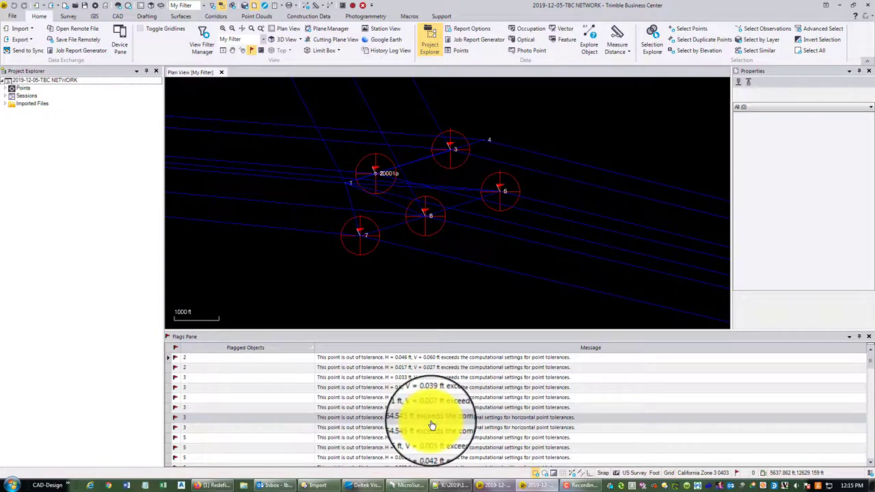
click(617, 417)
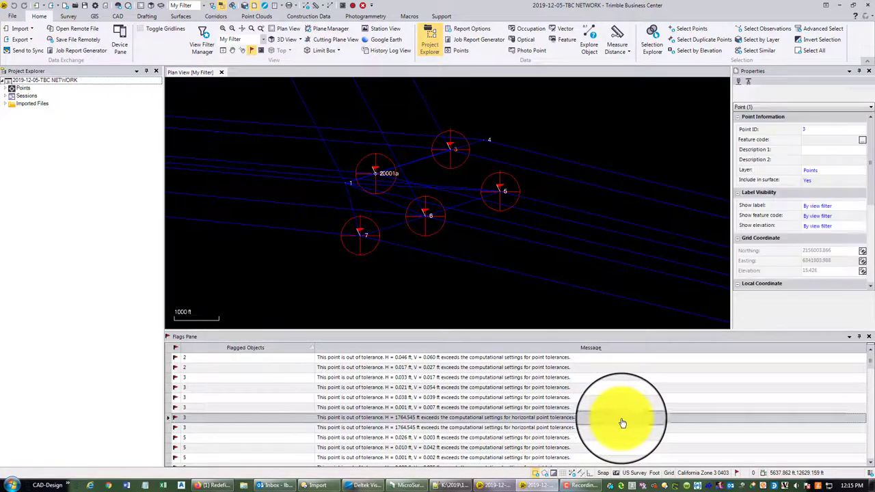
scroll(657, 414, down, 5)
scroll(708, 410, down, 1)
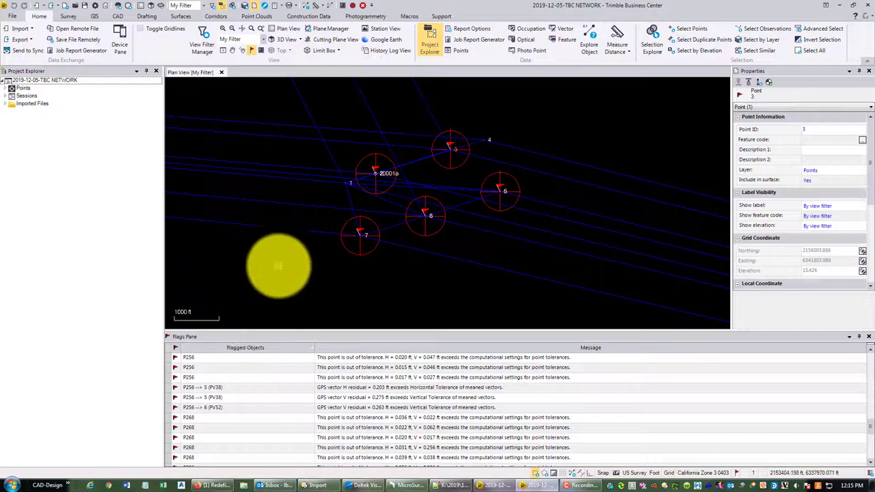
click(278, 264)
scroll(313, 258, down, 1)
drag(278, 192, 316, 216)
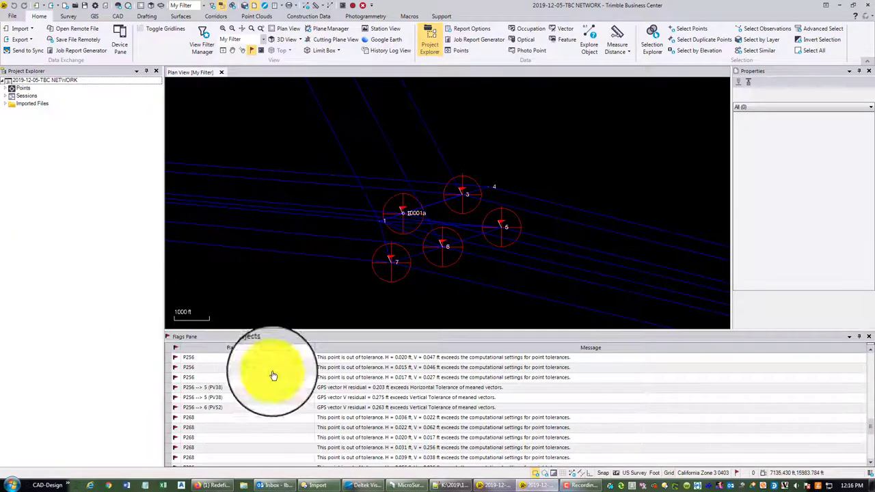
- In the project's Point Tolerances settings, set the Survey horizontal tolerance to 0.070 ft and change the Survey vertical tolerance
click(45, 80)
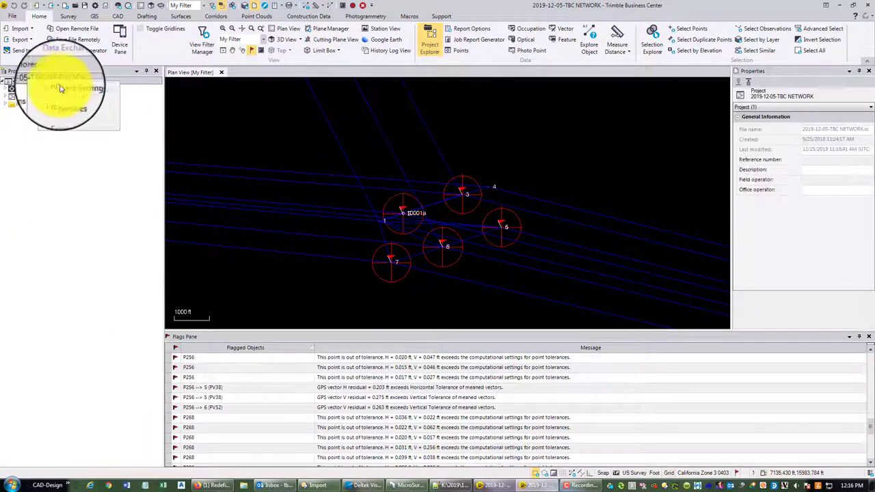
double_click(62, 90)
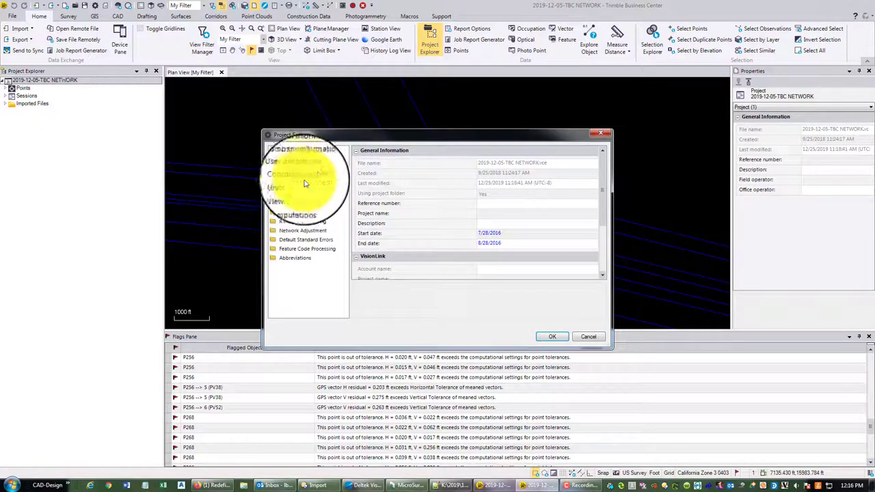
double_click(303, 209)
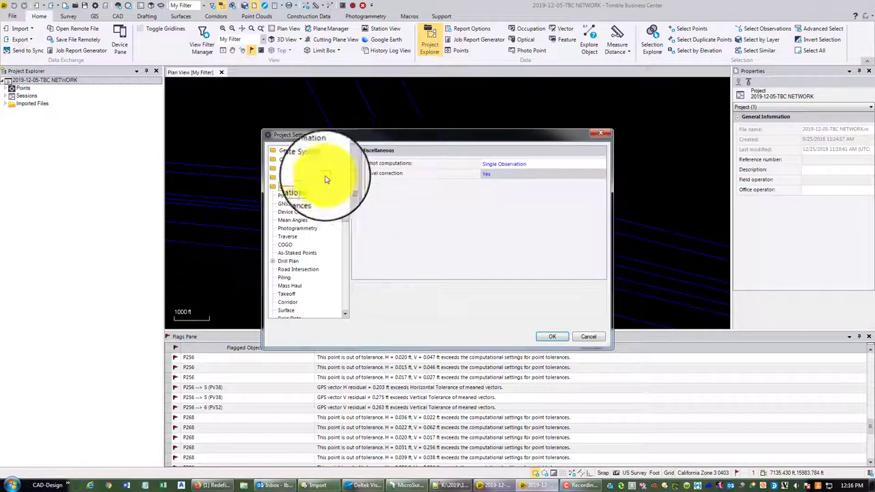
click(303, 198)
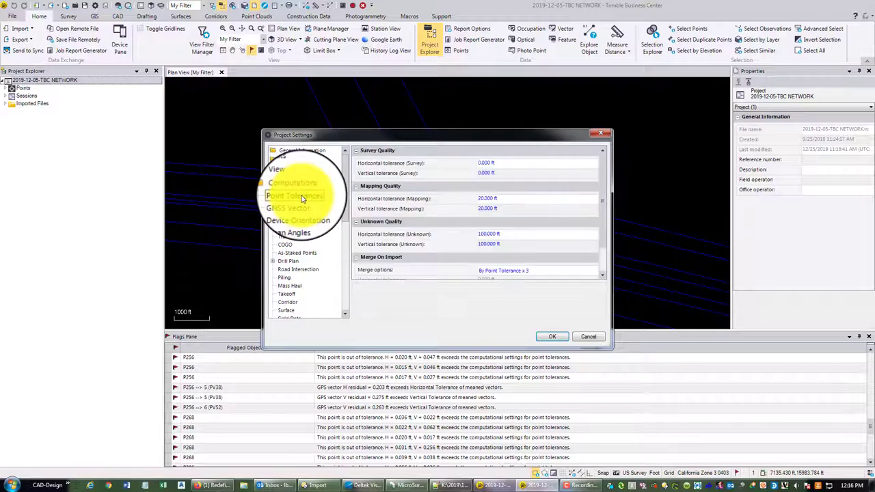
click(484, 163)
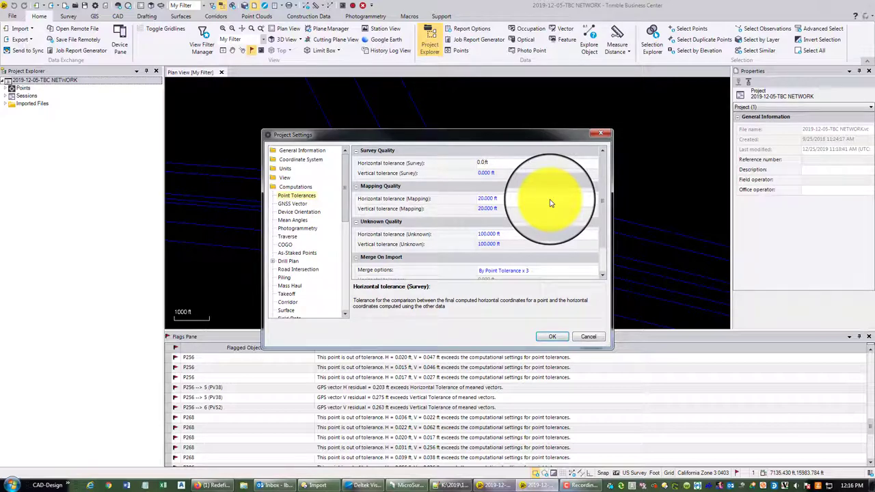
click(486, 175)
click(497, 269)
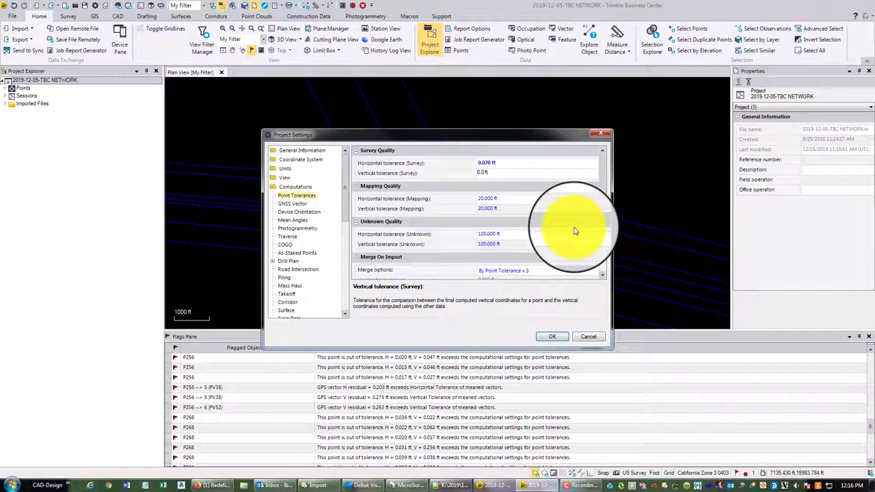
click(553, 338)
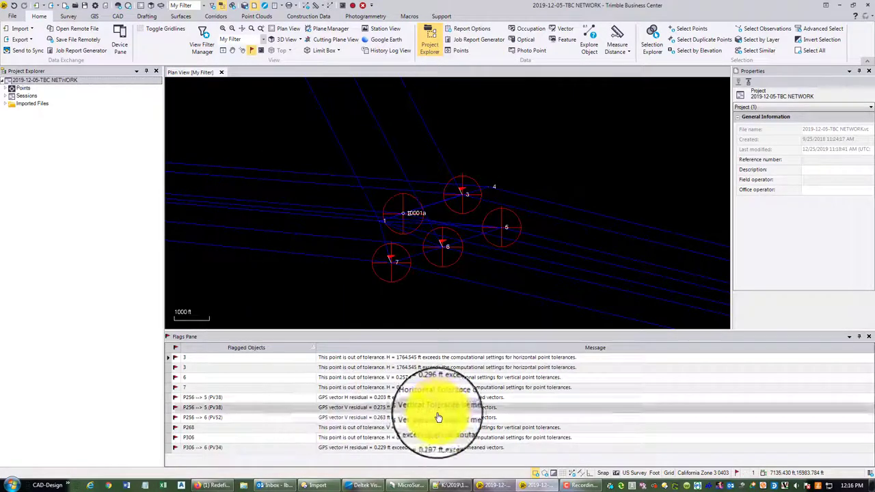
click(500, 448)
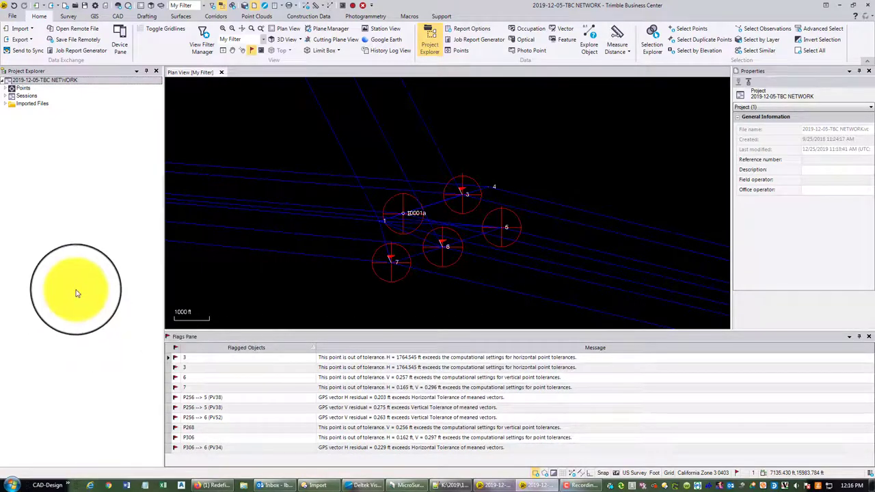
- Delete the four Global (30461090.00o) coordinates under point 3, keeping its Adjusted coordinate and vectors
click(8, 89)
click(10, 108)
click(28, 121)
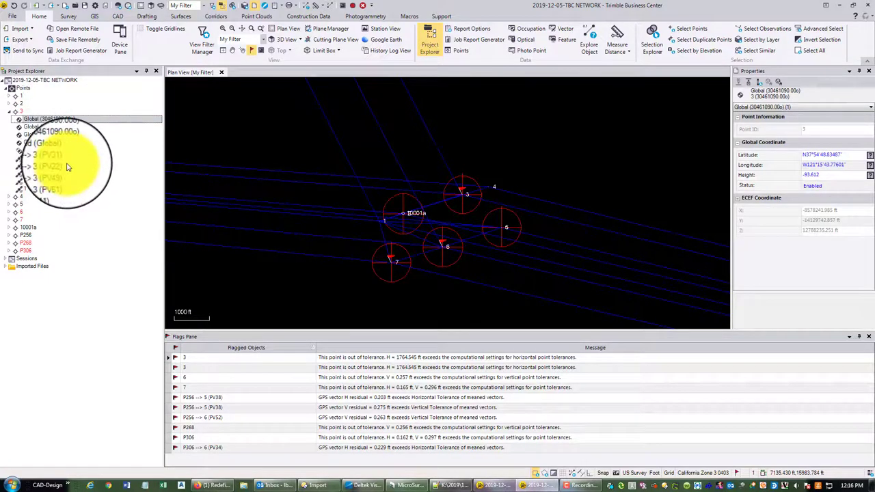
shift+click(67, 143)
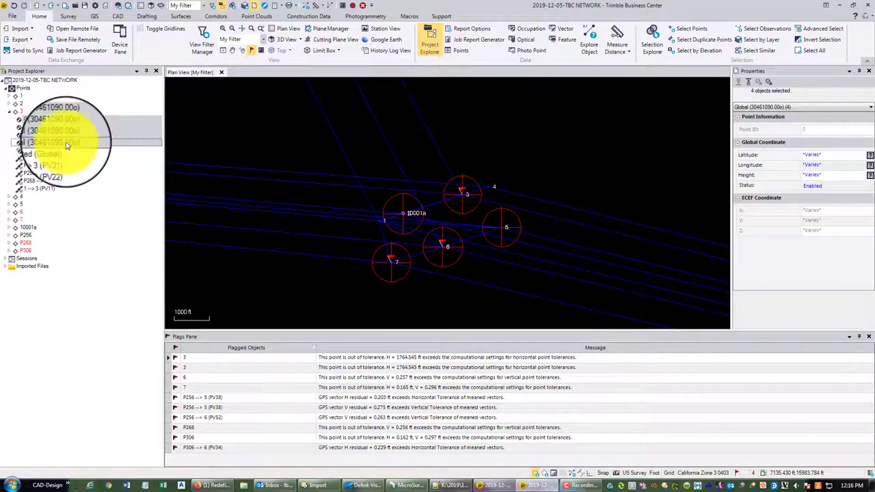
right_click(66, 134)
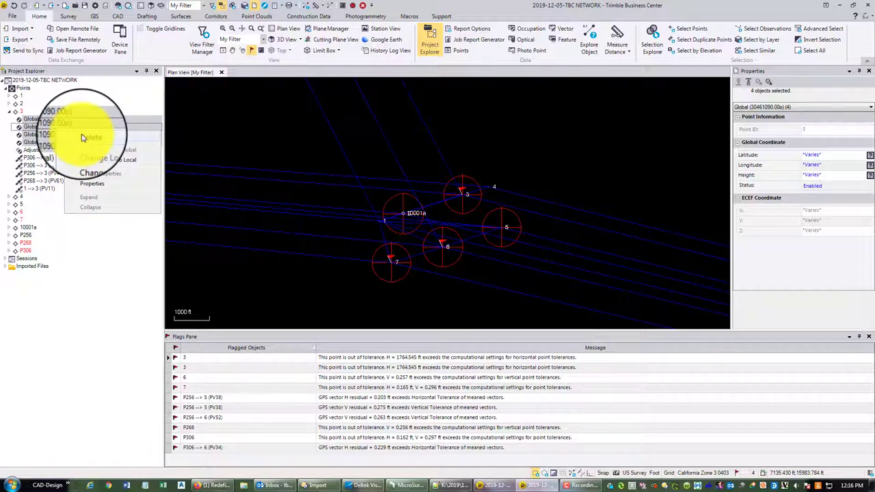
click(82, 138)
click(500, 267)
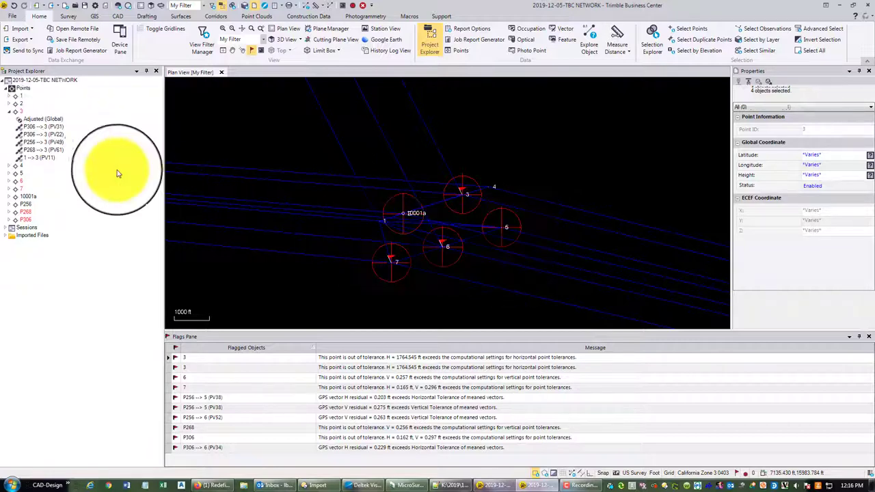
- Delete the two file-based Global coordinates under each of points 1 and 2, keeping their Adjusted coordinates
click(8, 100)
shift+click(42, 120)
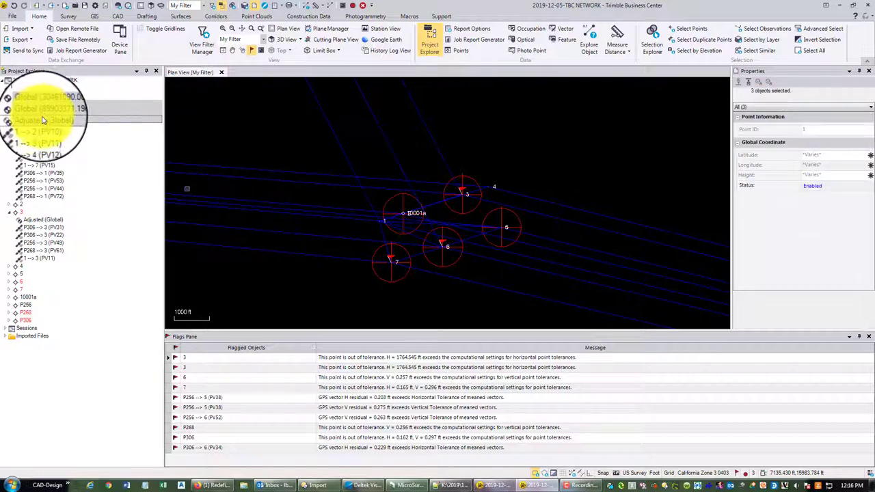
right_click(43, 115)
key(Delete)
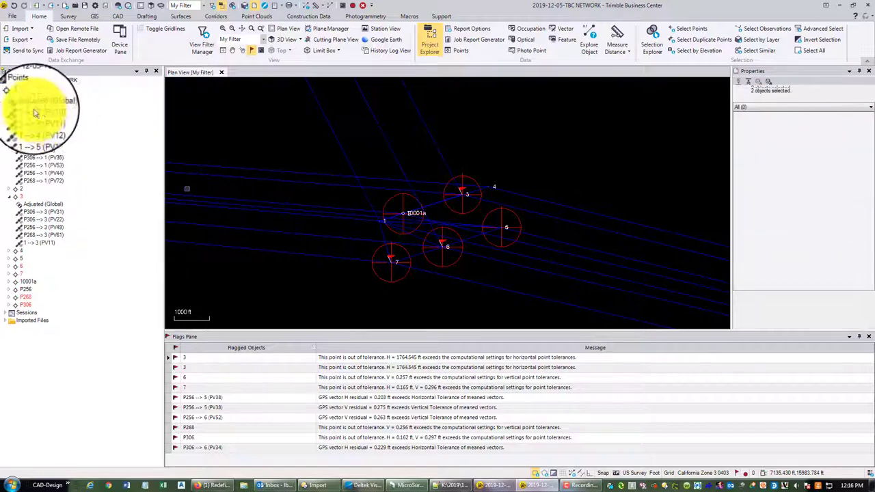
click(10, 101)
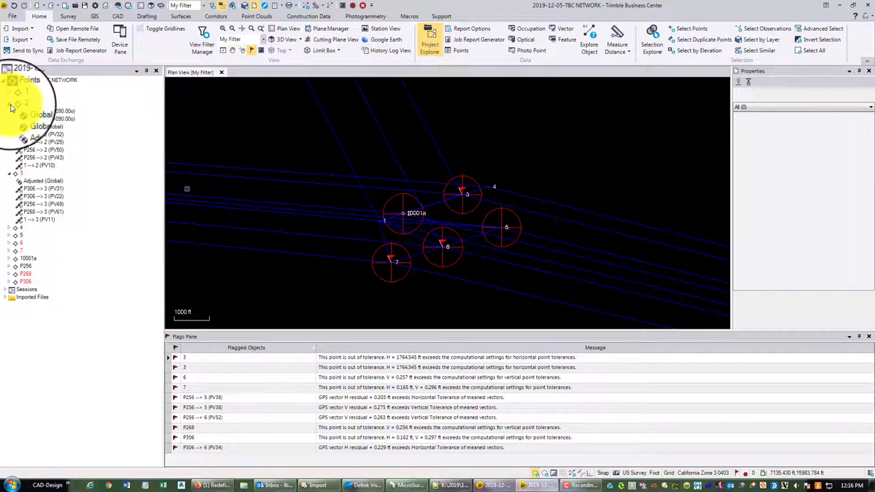
click(29, 113)
right_click(39, 120)
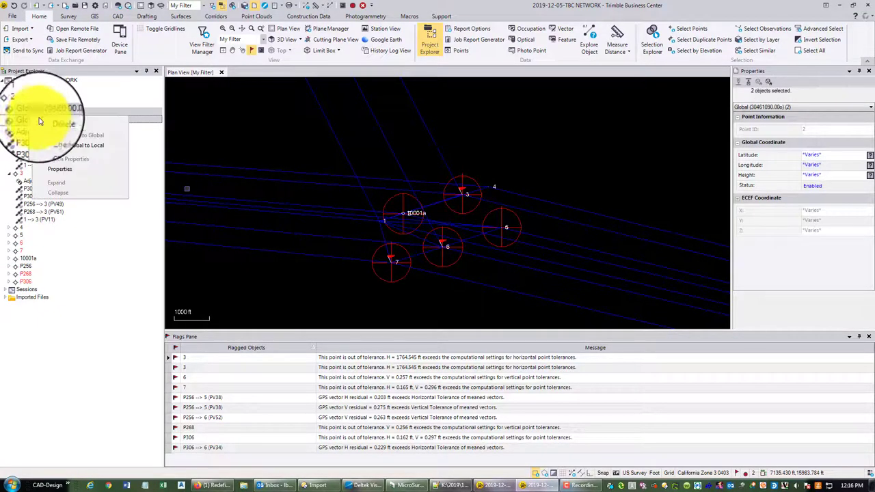
click(47, 123)
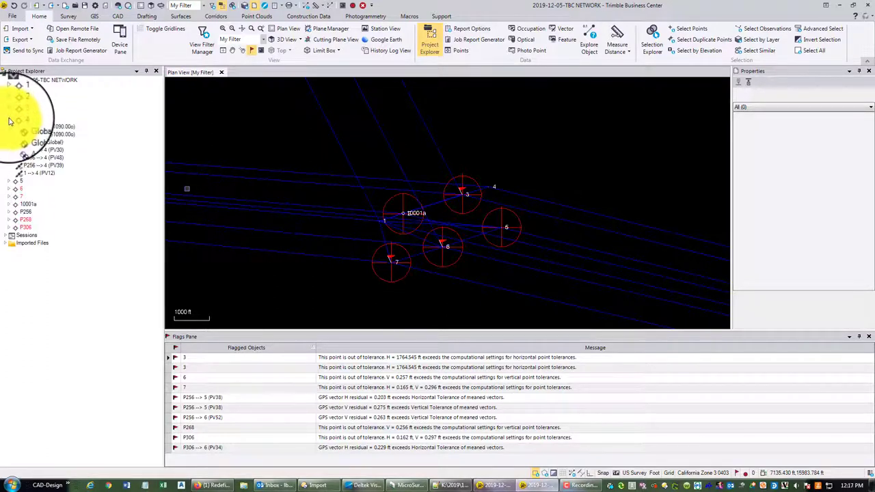
- Delete the file-based Global coordinates under points 4 and 5, keeping their Adjusted coordinates and vectors
click(27, 126)
right_click(28, 134)
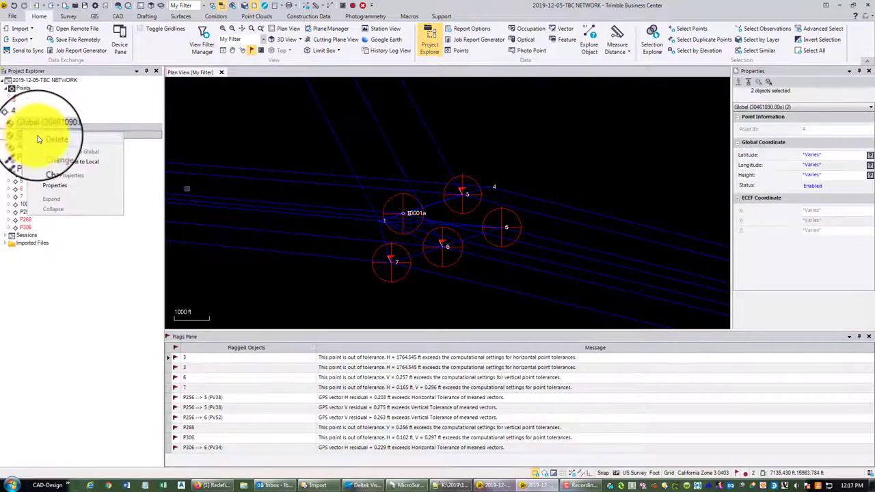
click(34, 139)
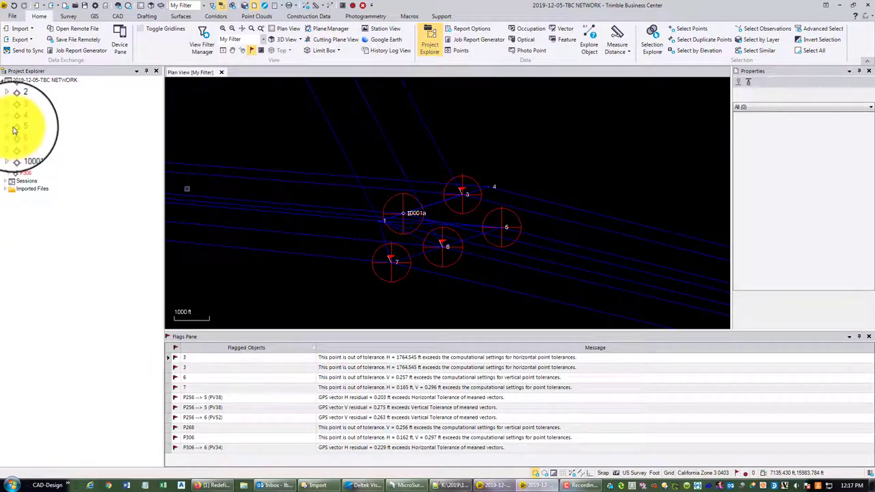
click(27, 136)
right_click(29, 139)
click(37, 144)
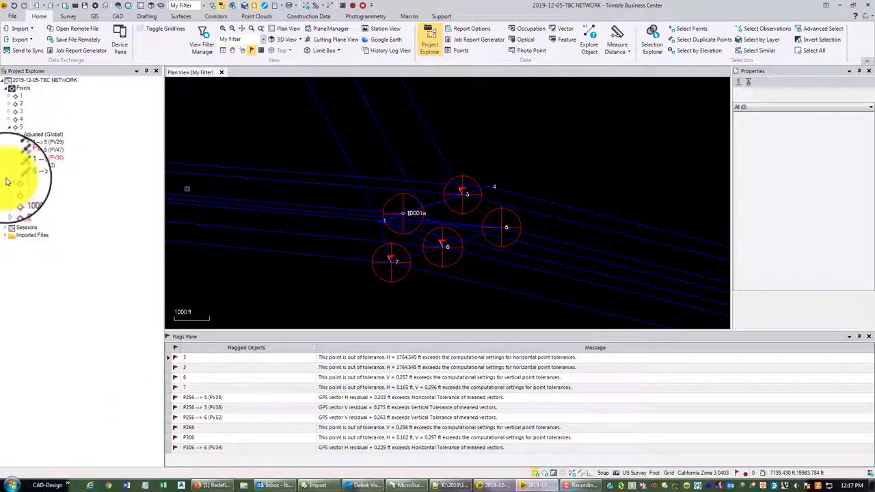
- Delete the two file-based Global coordinates under each of points 6 and 7, keeping their Adjusted coordinates
click(36, 190)
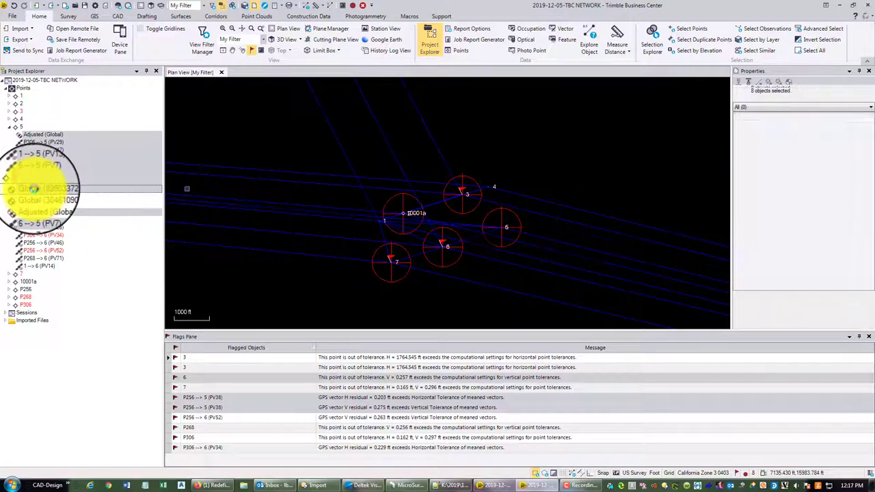
ctrl+click(26, 198)
right_click(26, 199)
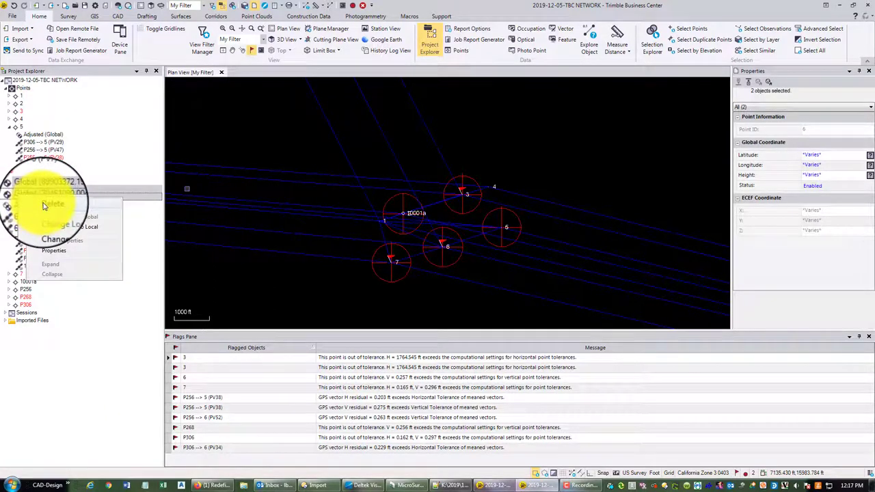
click(43, 204)
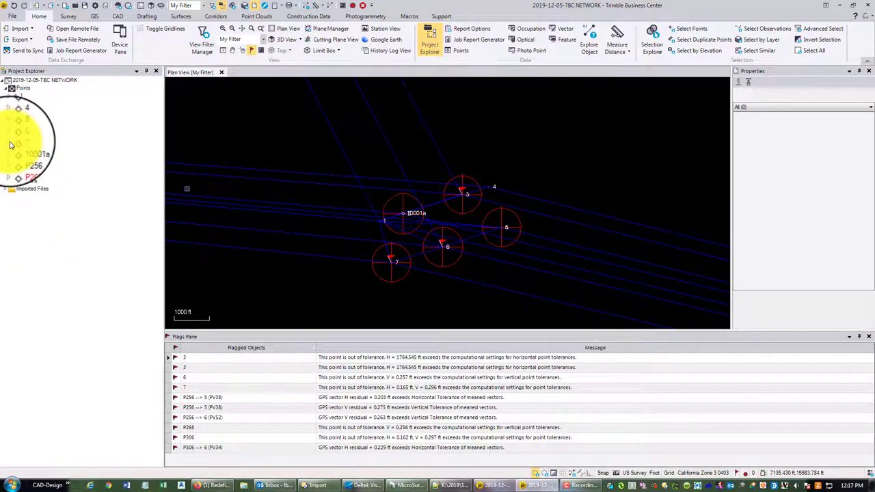
click(28, 151)
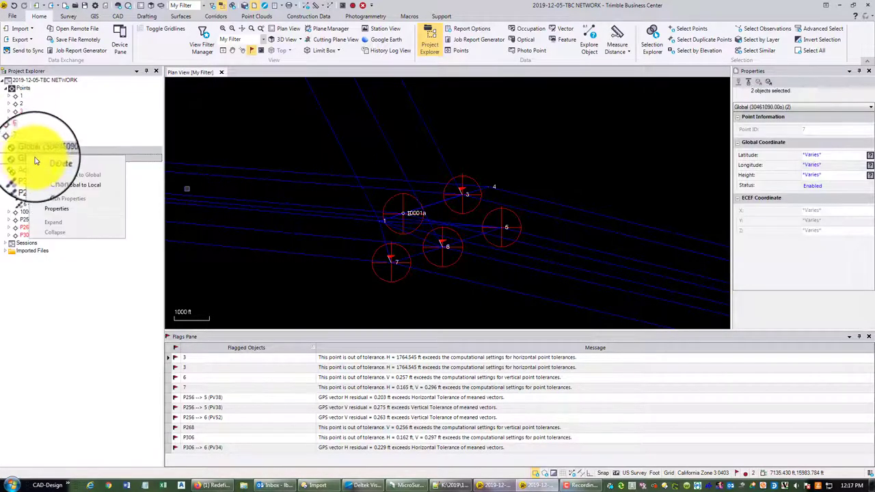
click(39, 162)
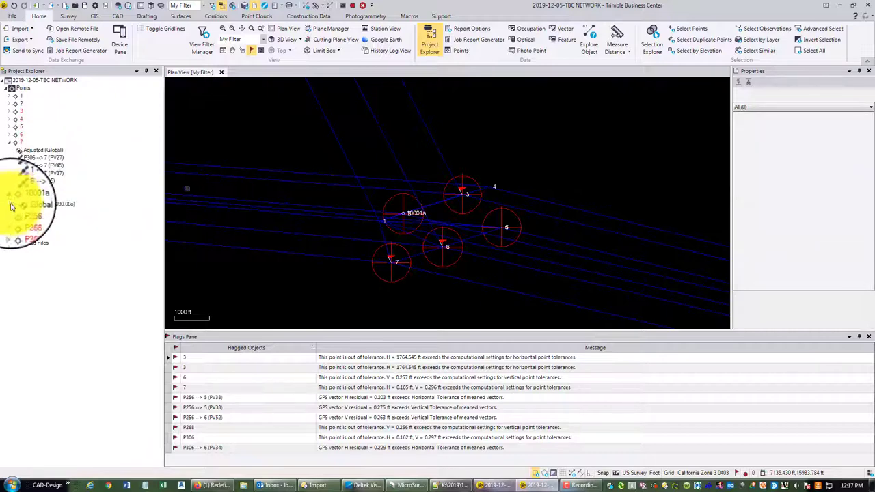
- Delete point 10001a and the two file-based Global coordinates under P256, keeping its office-entered and Adjusted coordinates
right_click(29, 198)
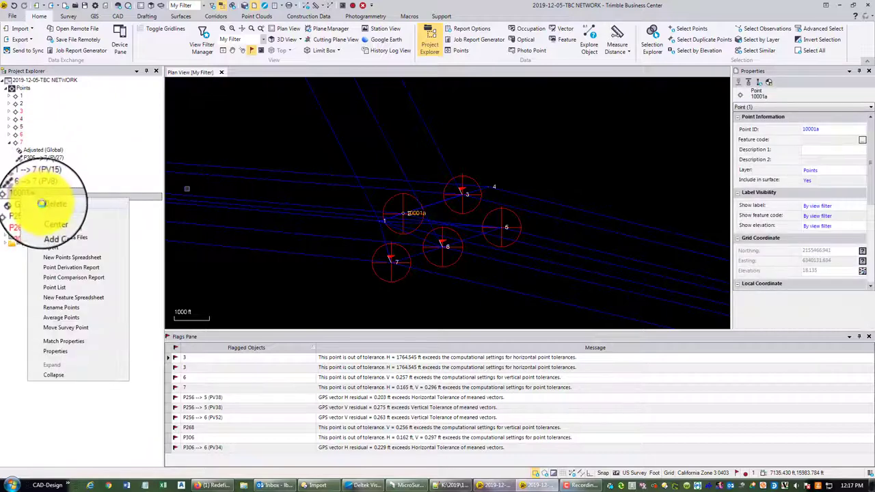
click(30, 205)
click(27, 204)
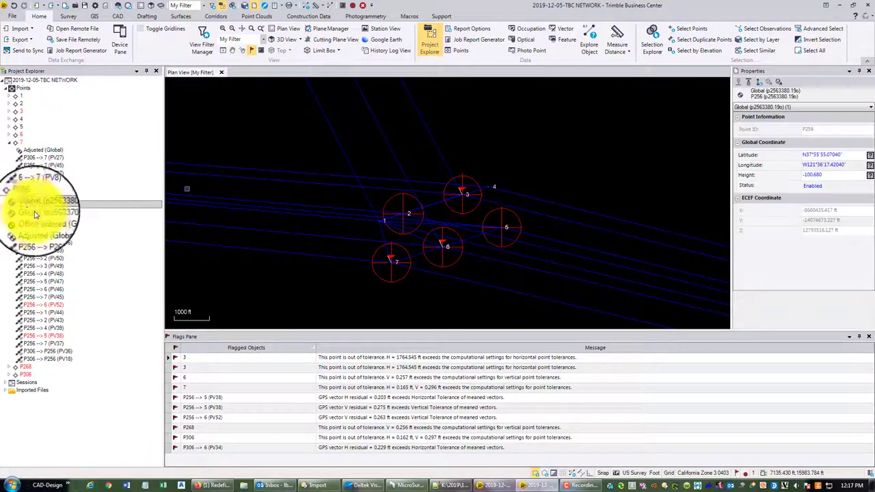
ctrl+click(38, 209)
right_click(53, 206)
click(58, 219)
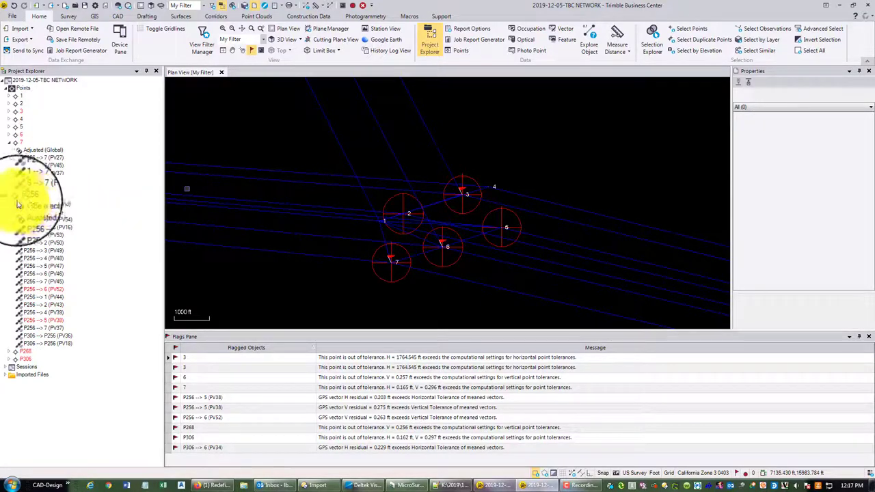
- Delete the two file-based Global coordinates under each of points P268 and P306, keeping their Adjusted coordinates and vectors
click(10, 197)
click(11, 205)
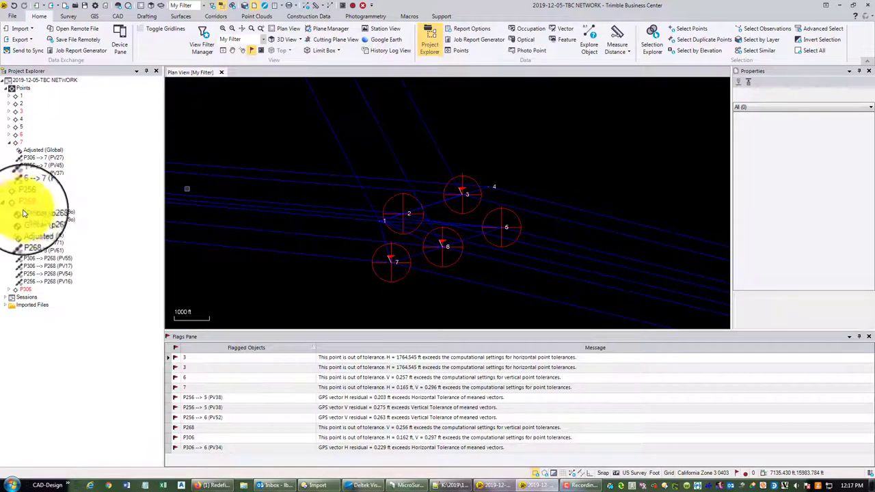
click(35, 208)
ctrl+click(35, 219)
right_click(35, 222)
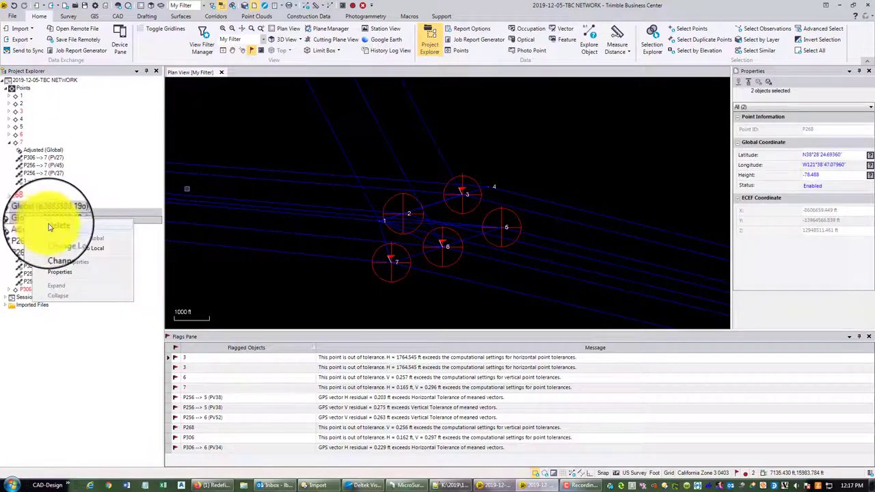
click(48, 227)
click(11, 215)
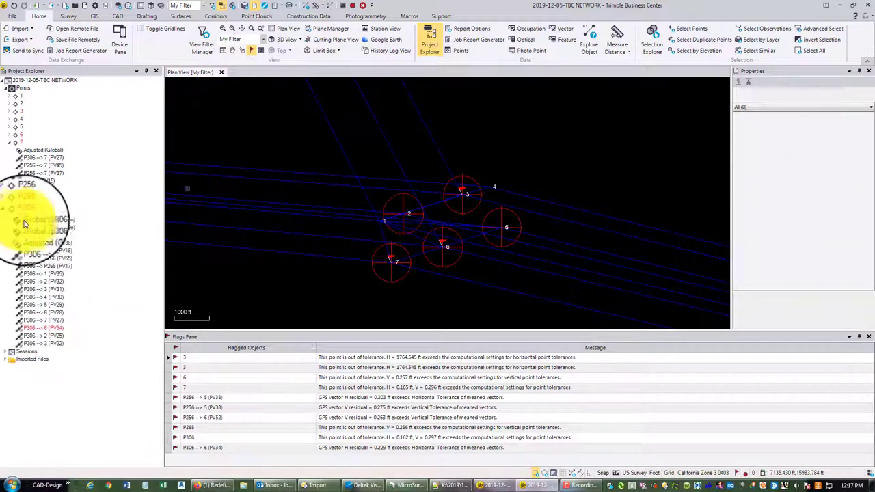
click(37, 219)
ctrl+click(41, 227)
right_click(44, 230)
click(44, 229)
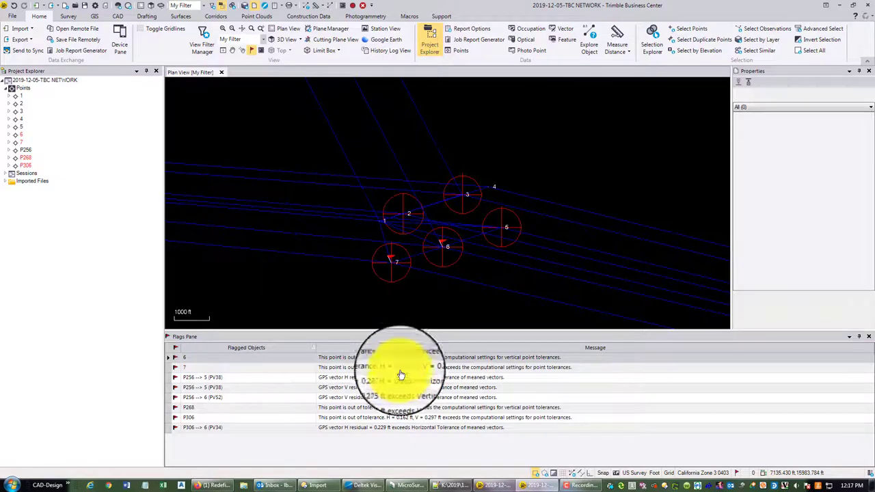
- Examine the remaining point and vector flags together with the whole network out to P256 and P306 in the plan view
click(407, 418)
click(409, 428)
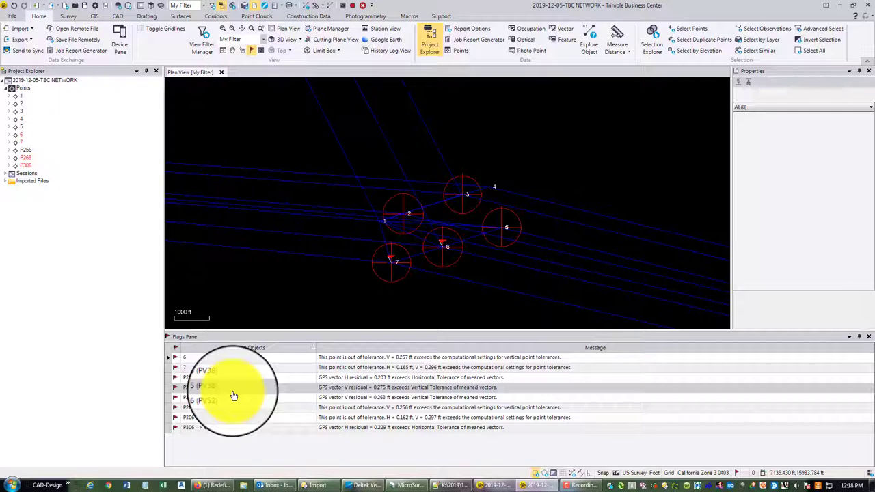
scroll(412, 166, down, 5)
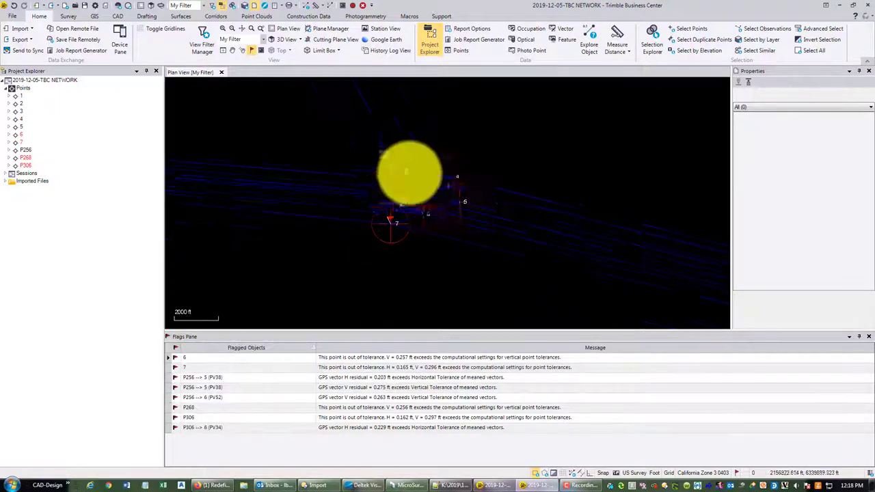
scroll(411, 179, down, 3)
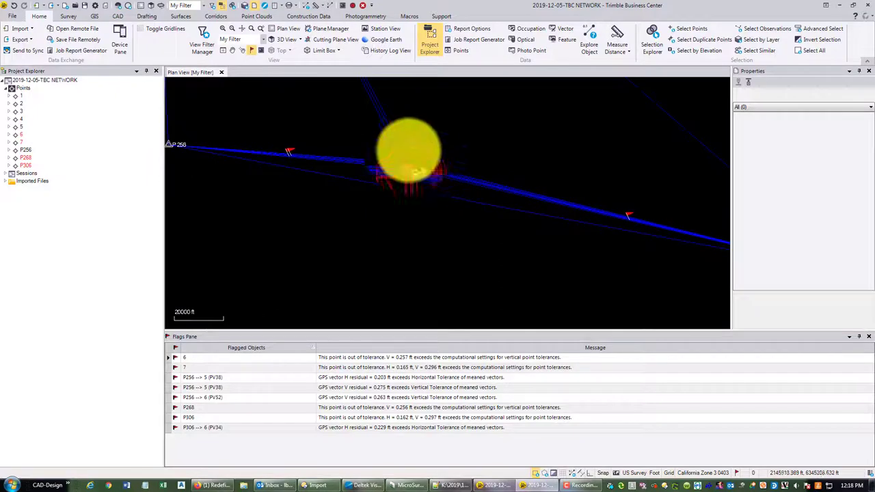
scroll(435, 164, down, 5)
drag(488, 152, 403, 166)
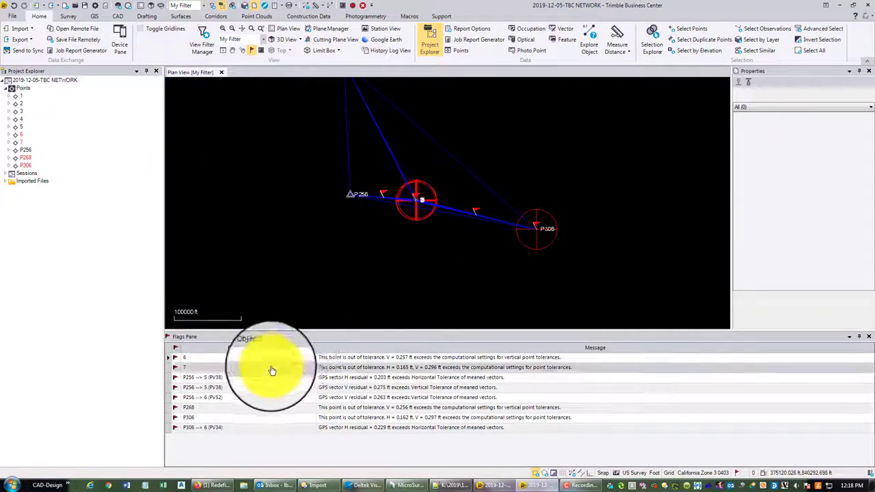
click(529, 381)
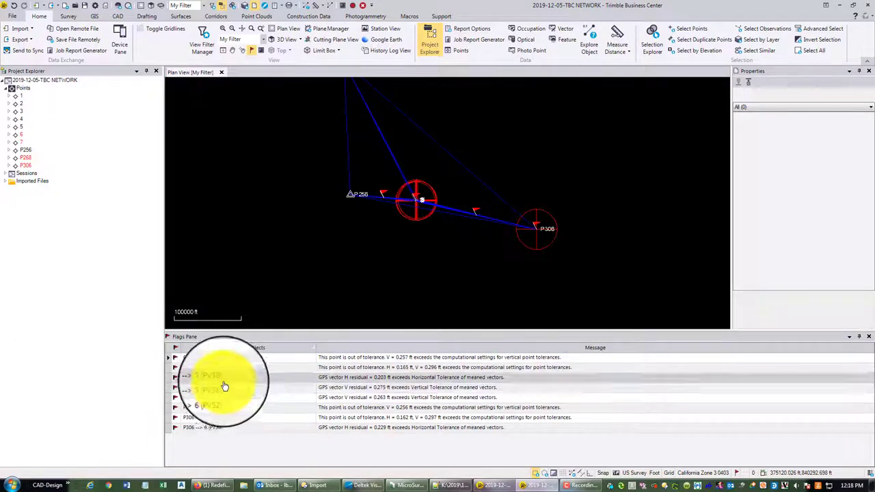
click(339, 408)
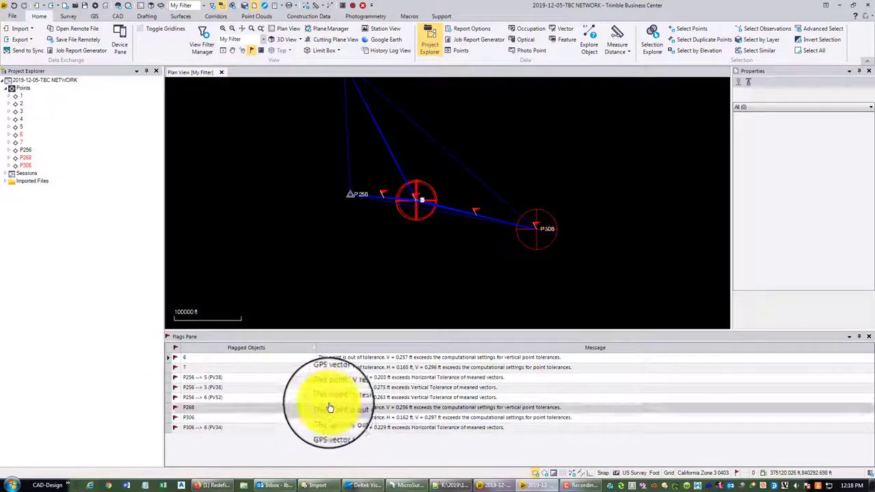
click(253, 399)
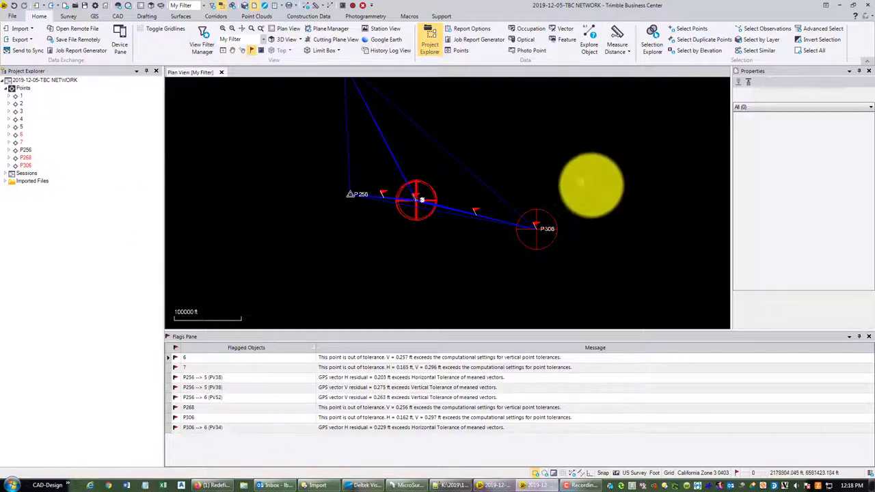
- Review the tolerance of meaned vectors in the GNSS Vector computation settings of the project
right_click(45, 81)
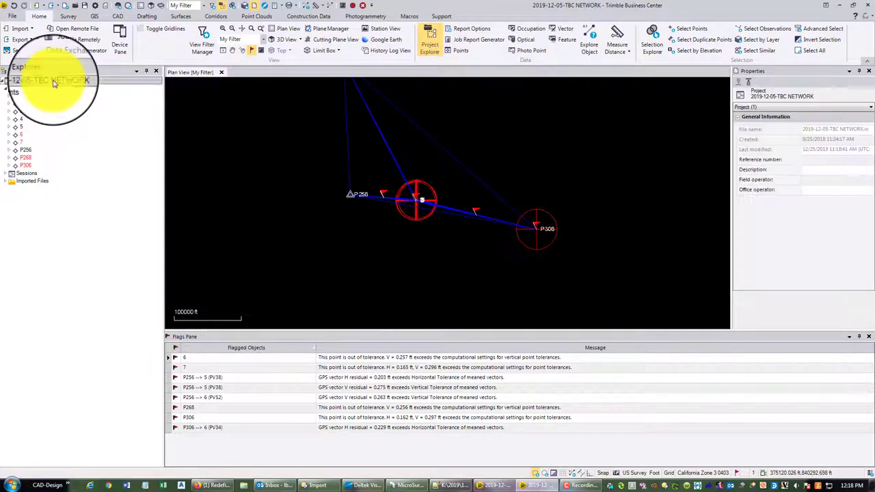
click(86, 89)
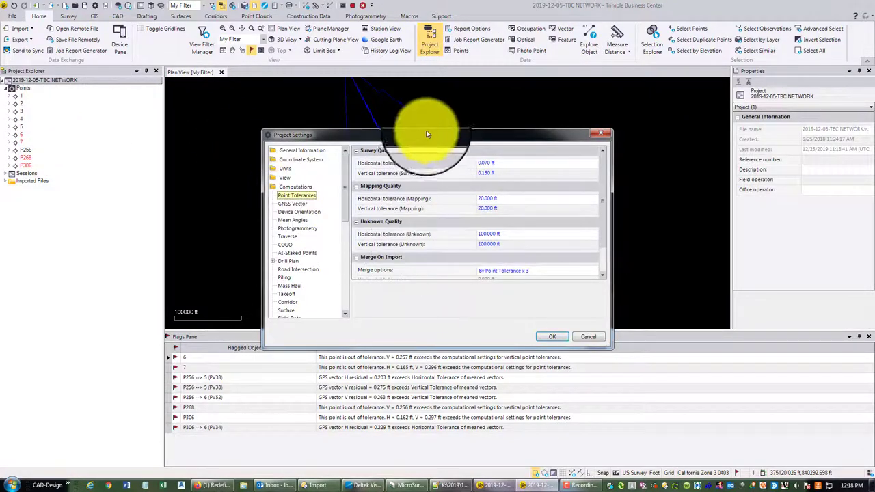
click(298, 204)
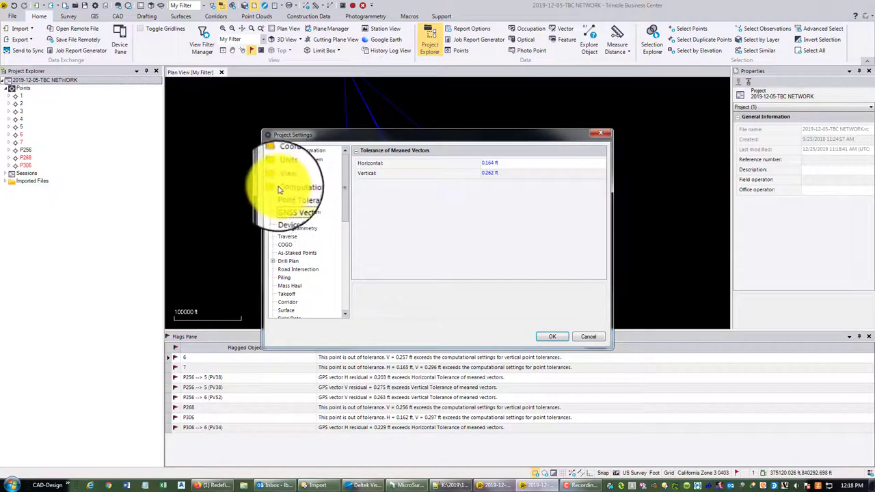
scroll(345, 253, down, 6)
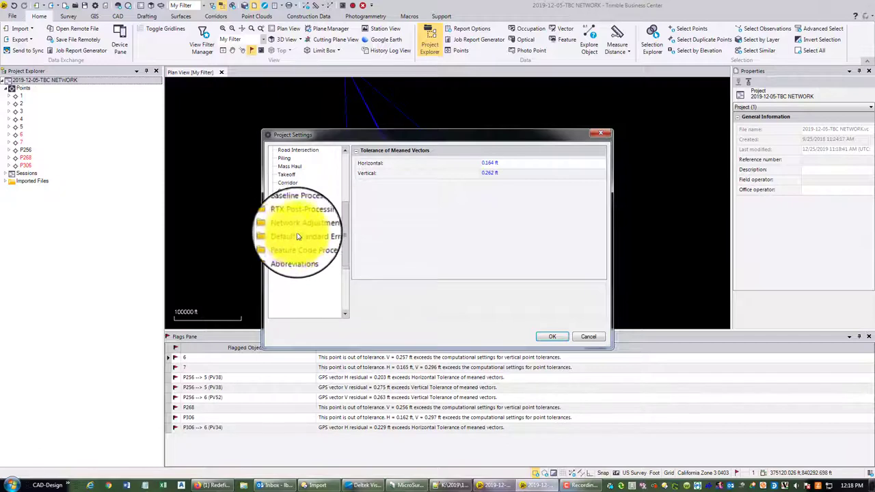
- Switch the GNSS source for default standard errors to Baseline Processor and back to Project Settings
click(297, 241)
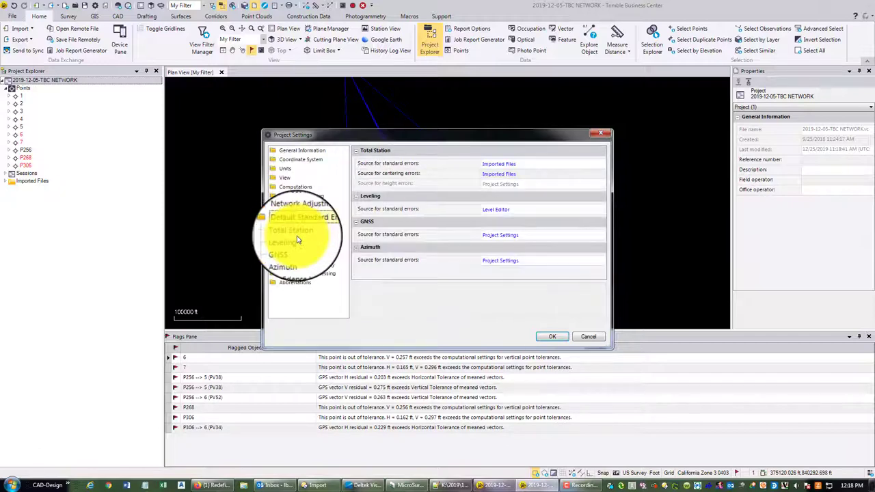
click(544, 239)
double_click(537, 237)
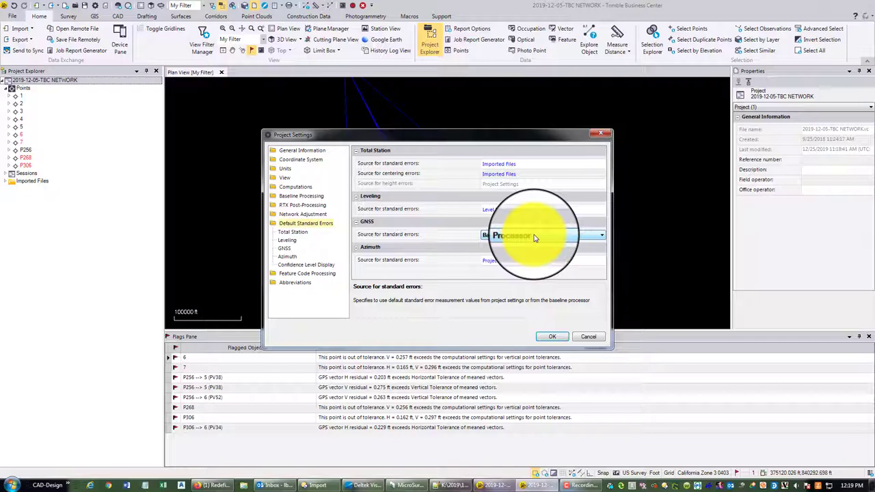
click(500, 236)
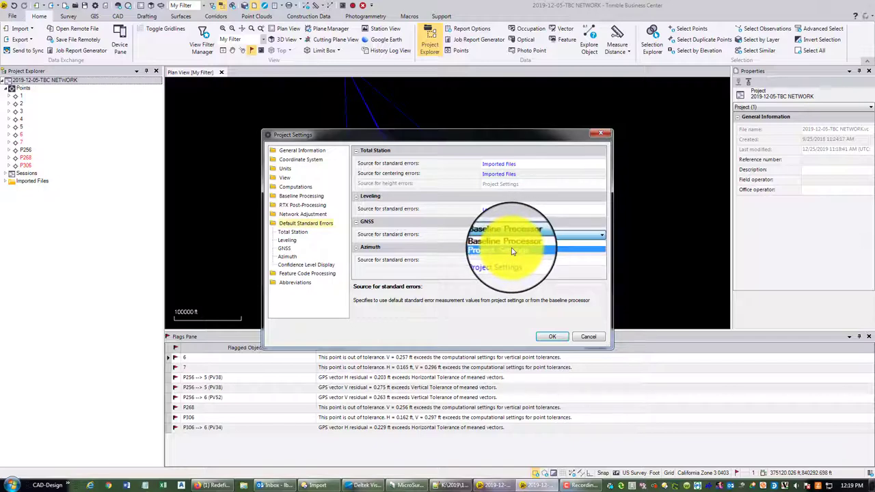
click(512, 251)
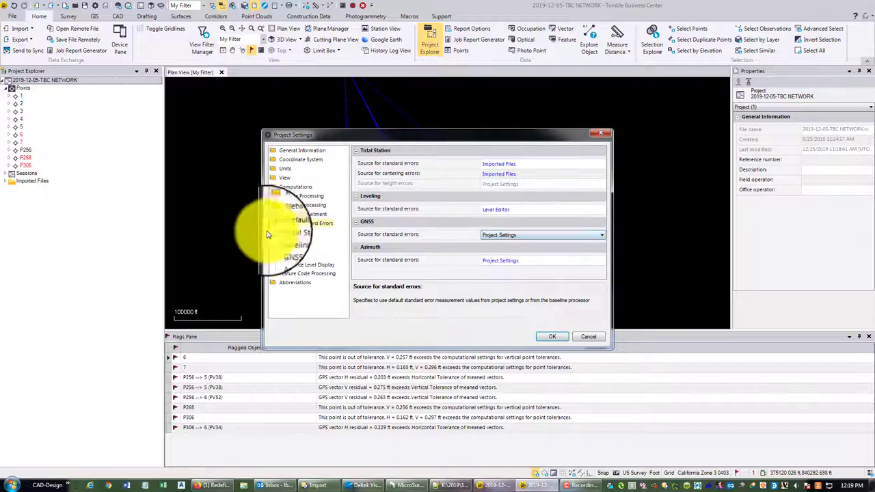
- Review the GNSS default standard errors and setup errors, and leave the project settings without saving
click(286, 251)
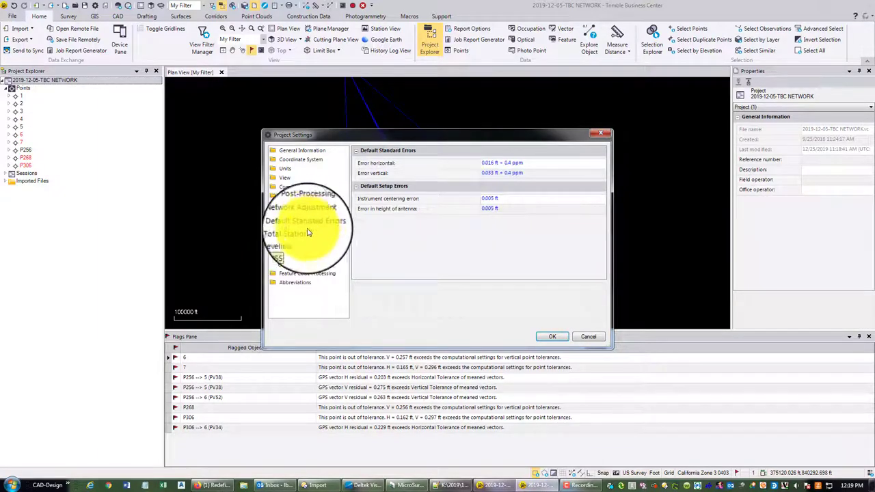
click(515, 175)
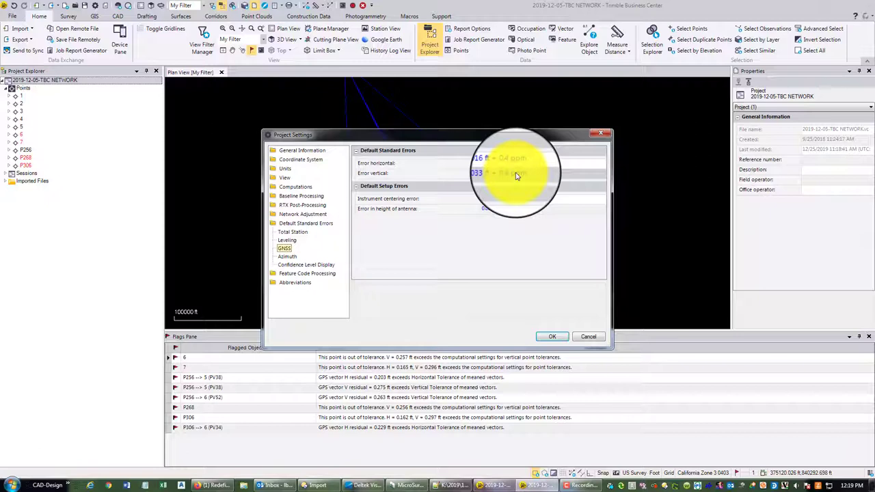
click(520, 165)
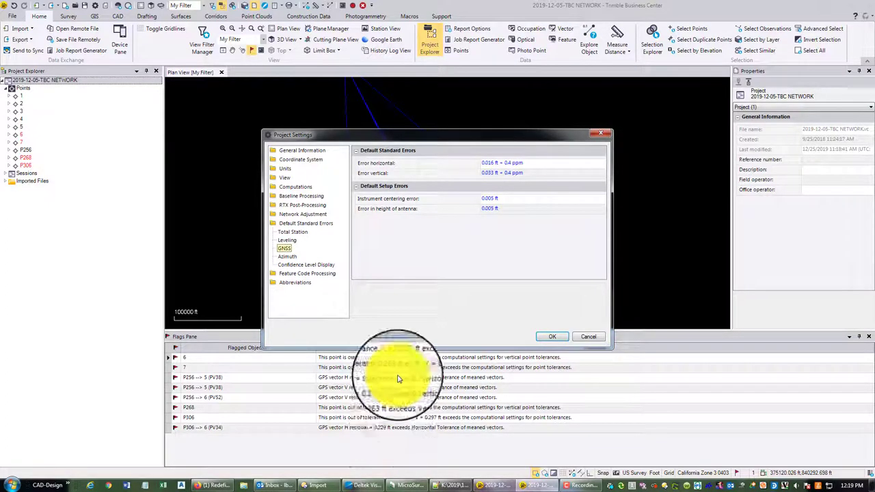
click(580, 340)
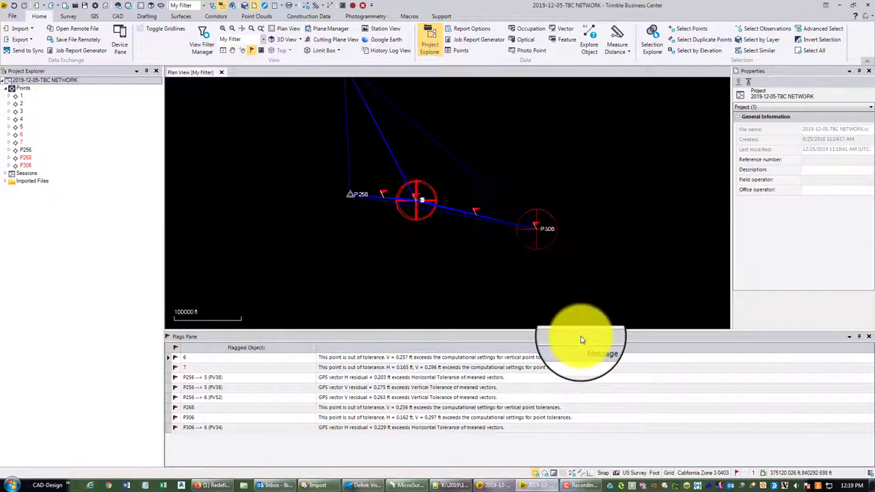
- Delete the flagged vector P256 --> 5 (PV38) and keep the existing network adjustment
click(420, 244)
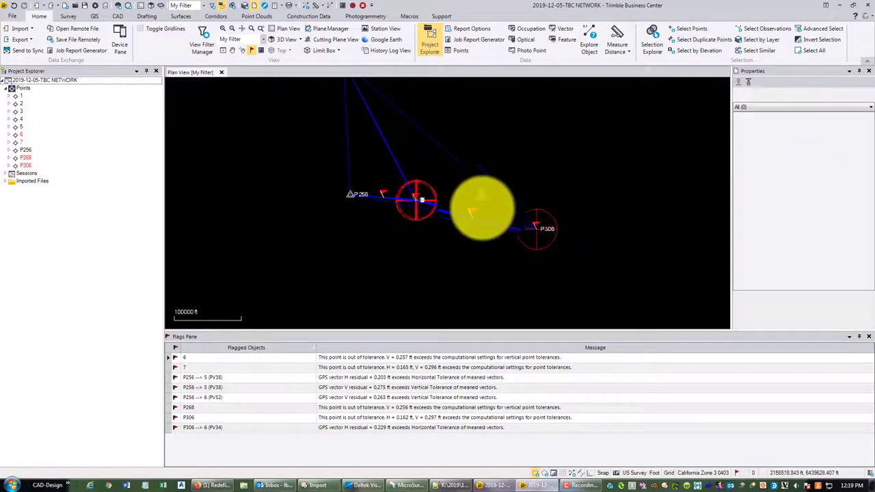
click(246, 379)
right_click(275, 281)
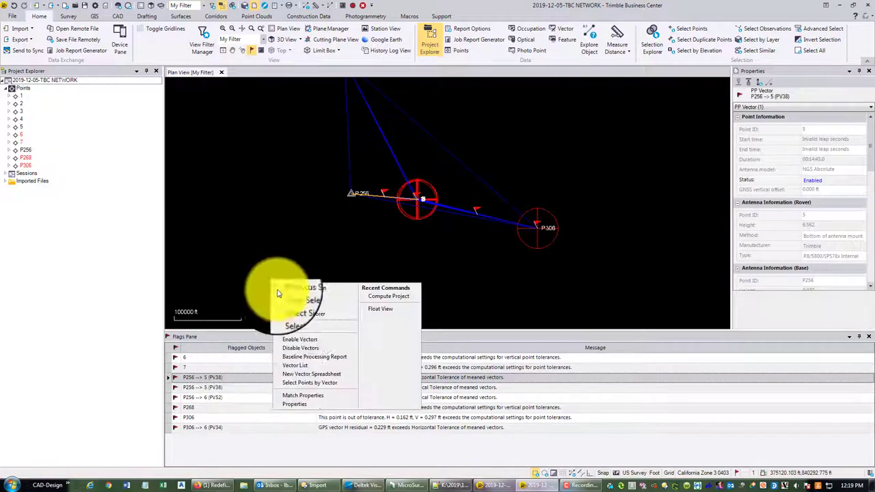
click(296, 328)
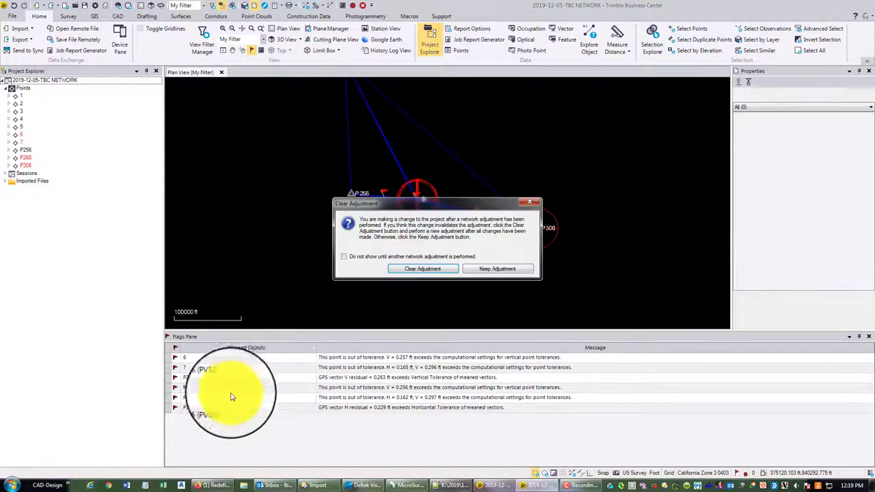
click(497, 272)
- Delete the flagged vectors P256 --> 6 (PV52) and P306 --> 6 (PV34)
click(234, 379)
right_click(309, 204)
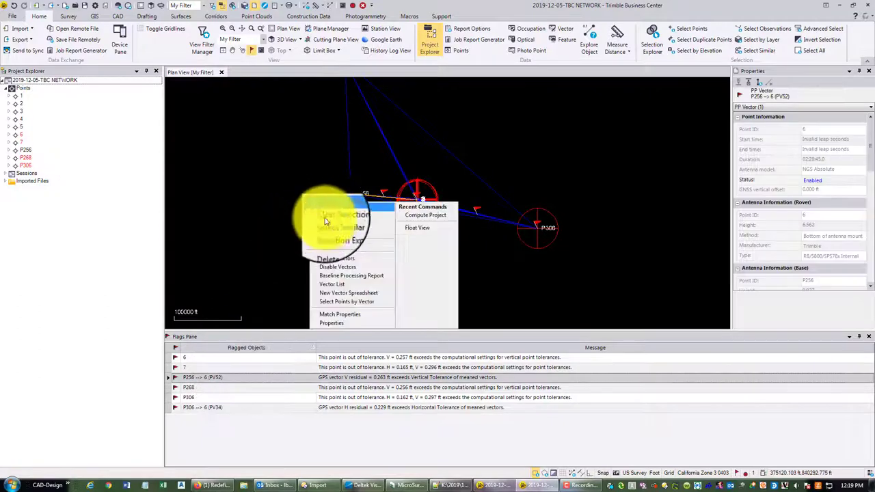
click(335, 250)
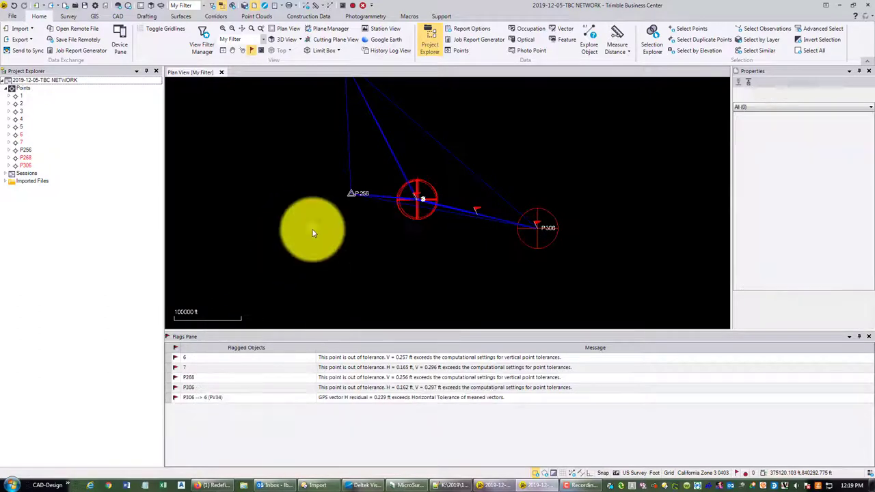
click(244, 402)
right_click(289, 252)
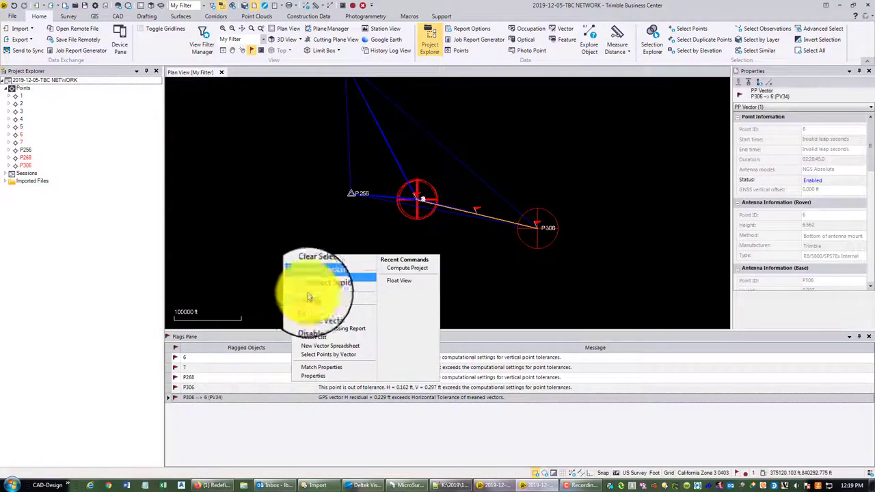
click(309, 291)
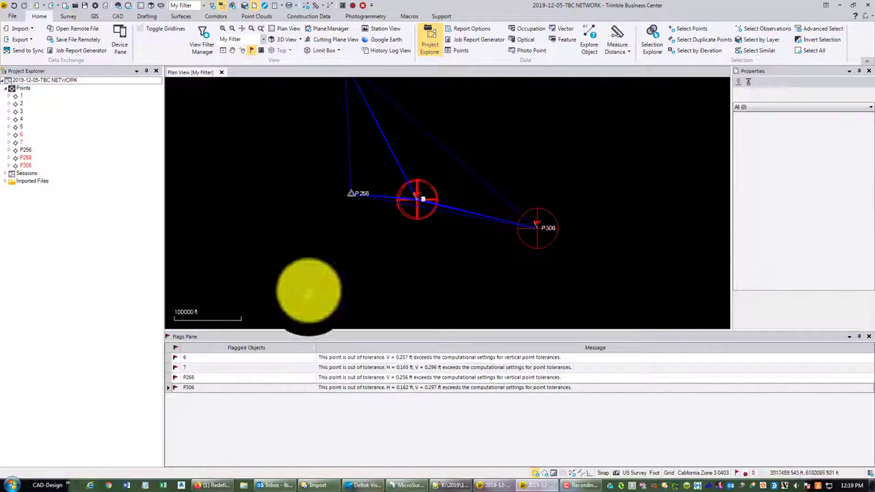
- Examine the remaining point flags and inspect flagged points 6 and 7 up close in the plan view
click(354, 9)
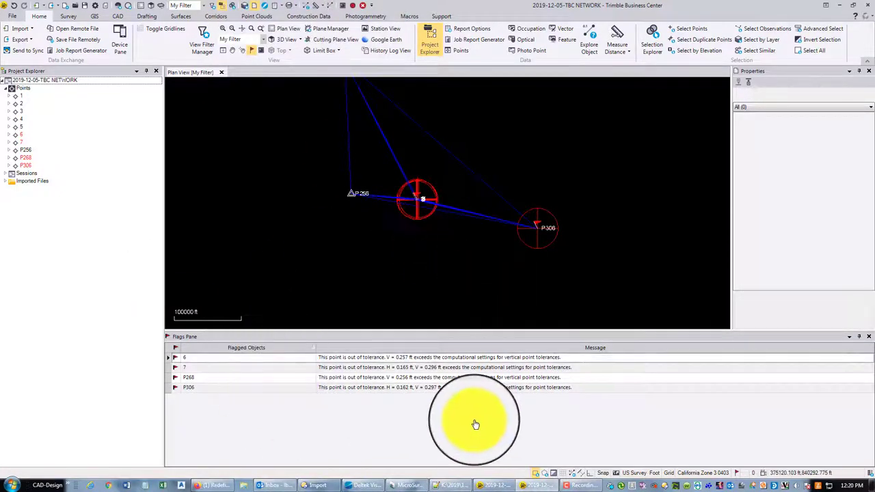
click(375, 389)
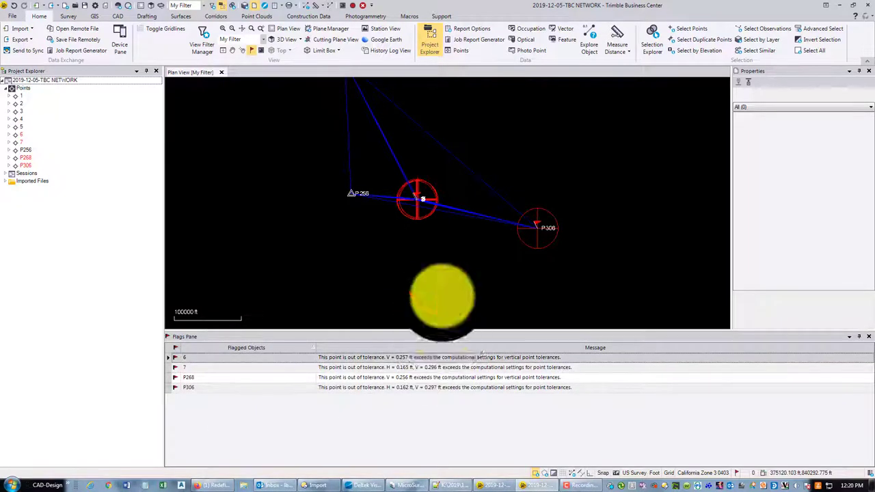
scroll(418, 204, up, 2)
scroll(418, 204, up, 5)
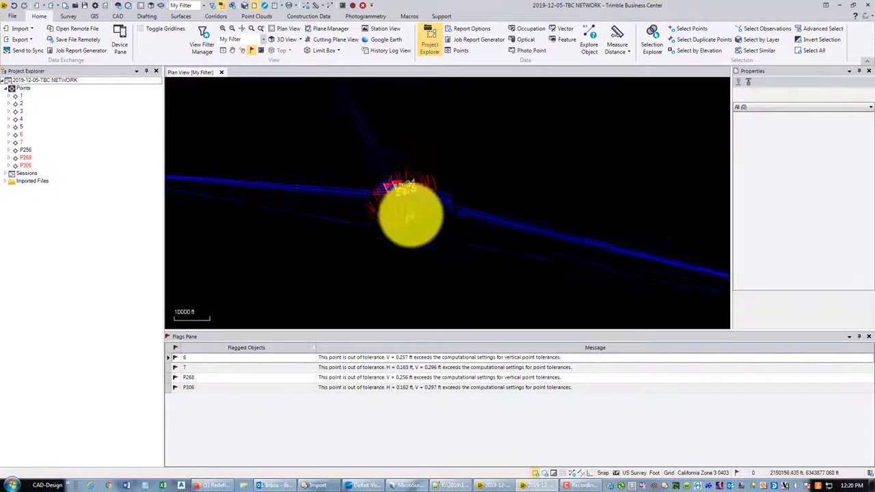
scroll(406, 186, up, 4)
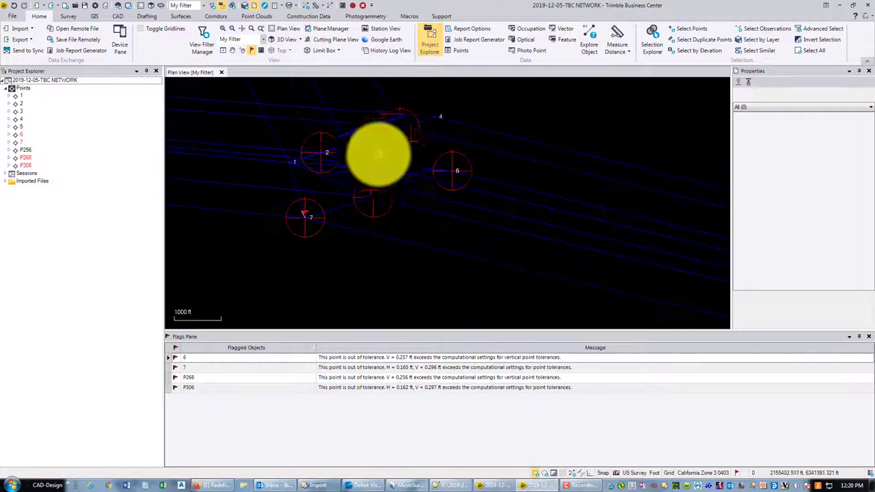
scroll(384, 155, up, 1)
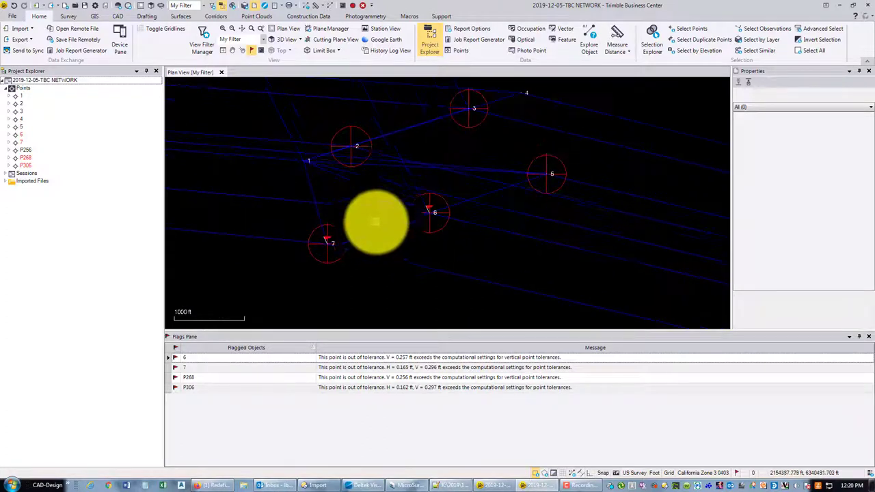
- Review the Point Derivation Report for flagged point 6, checking the height residuals of its vectors, and close the report
drag(419, 129, 420, 160)
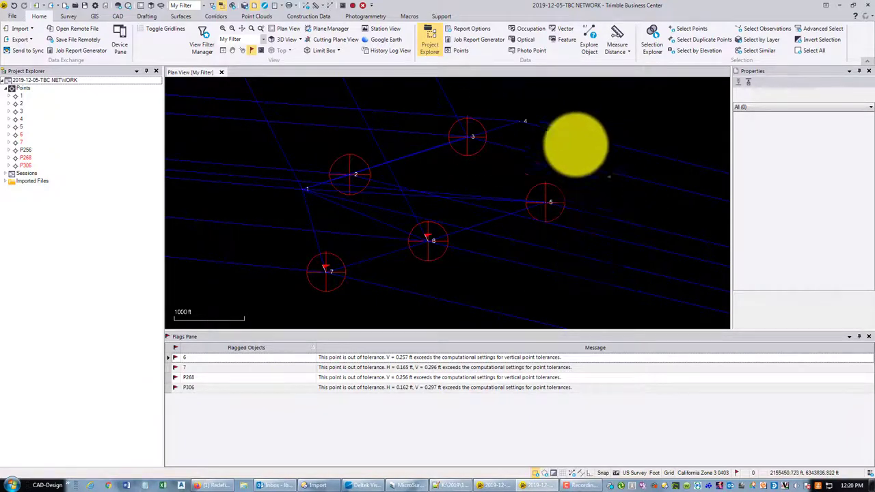
scroll(363, 233, down, 1)
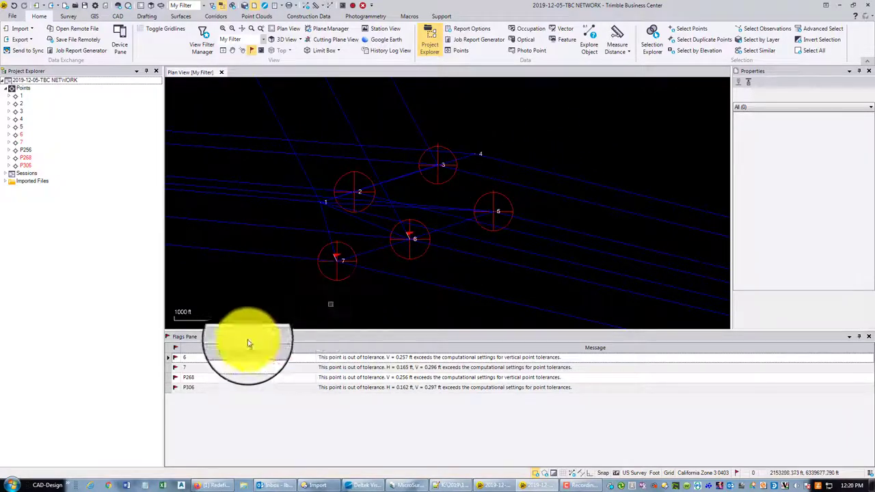
click(18, 136)
right_click(28, 138)
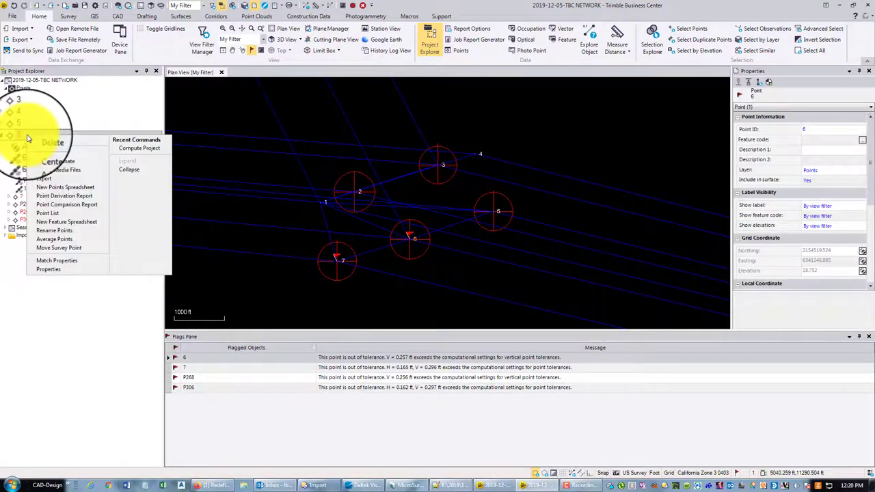
click(65, 198)
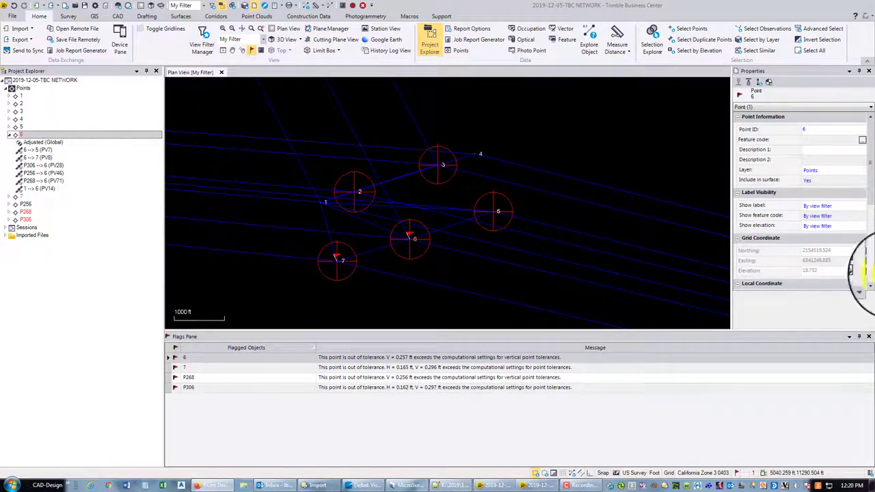
scroll(535, 288, down, 3)
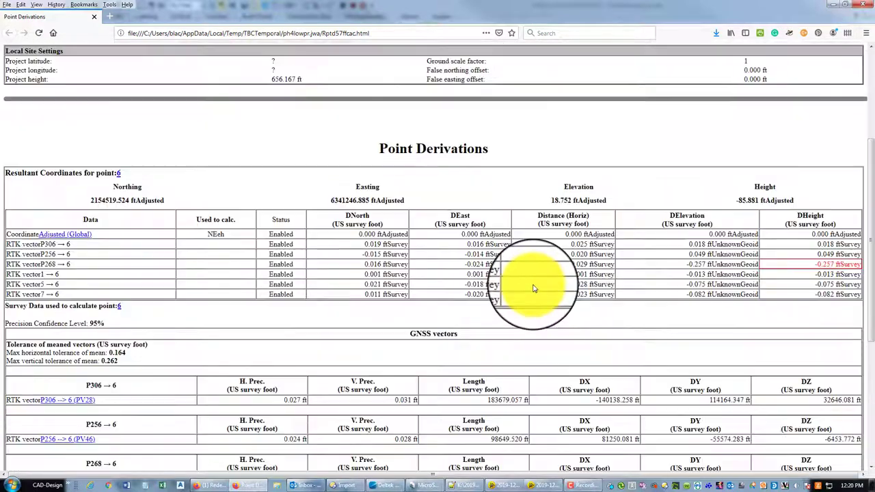
scroll(534, 288, down, 1)
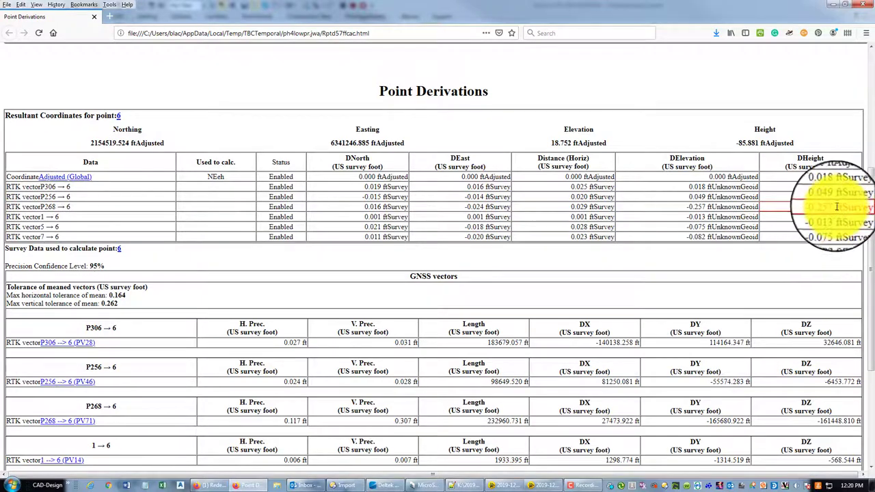
click(864, 5)
- Delete the vector P268 --> 6 (PV71), keep the existing network adjustment, and recompute the project
drag(439, 179, 468, 165)
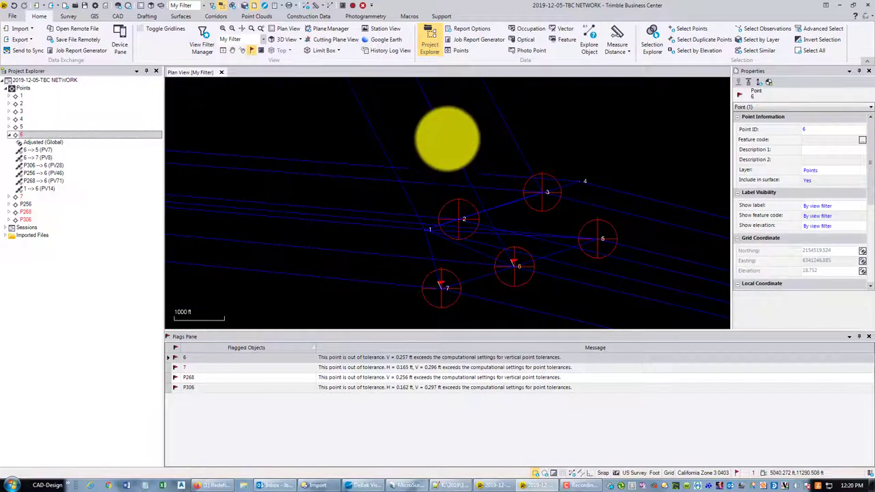
click(503, 148)
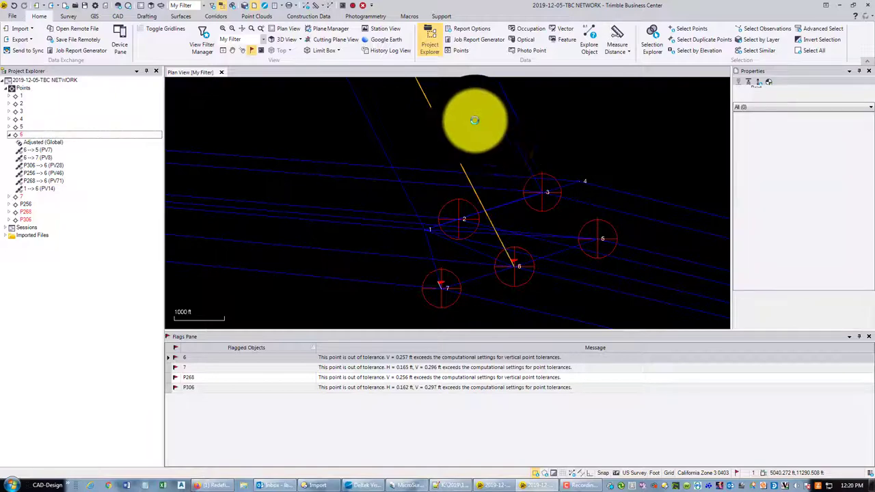
right_click(477, 123)
click(502, 163)
click(484, 270)
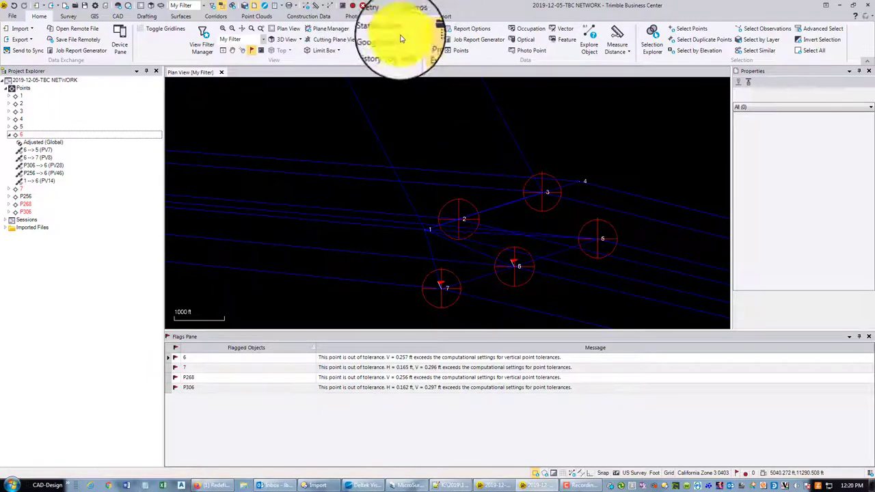
click(353, 9)
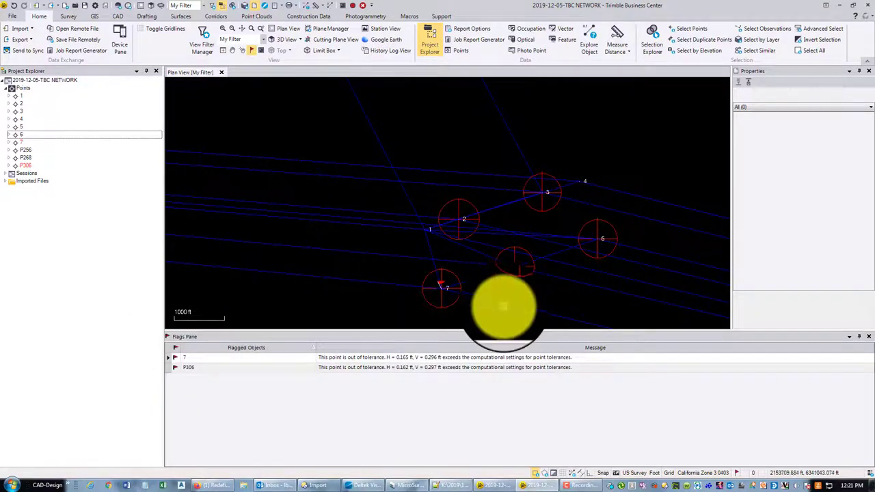
- Delete the baseline from P306 to point 7 (B27), keep the existing adjustment, and recompute the project
click(529, 312)
right_click(528, 306)
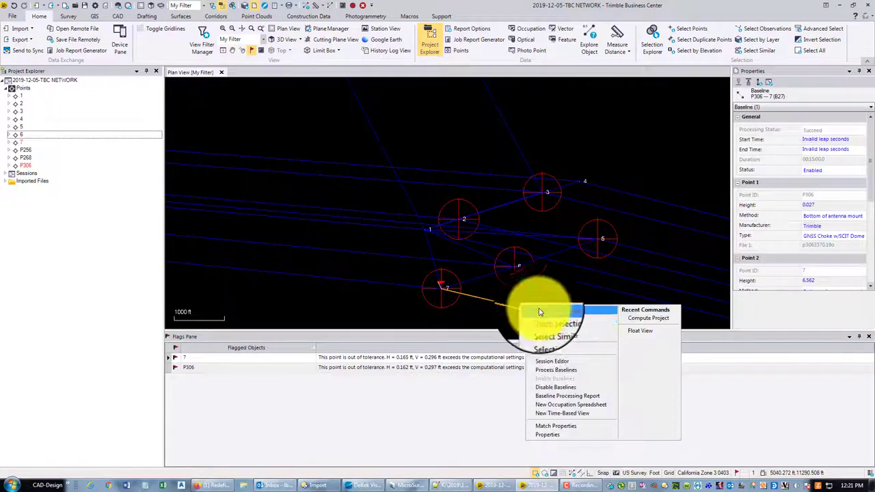
click(545, 349)
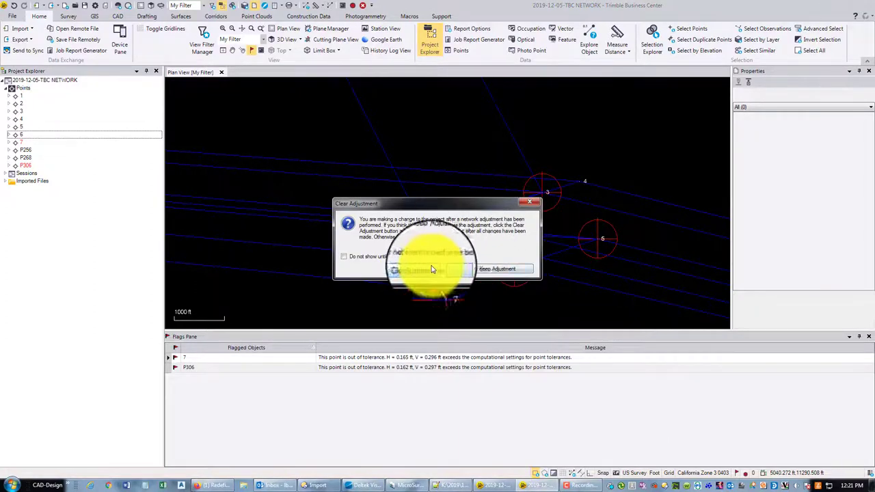
click(480, 270)
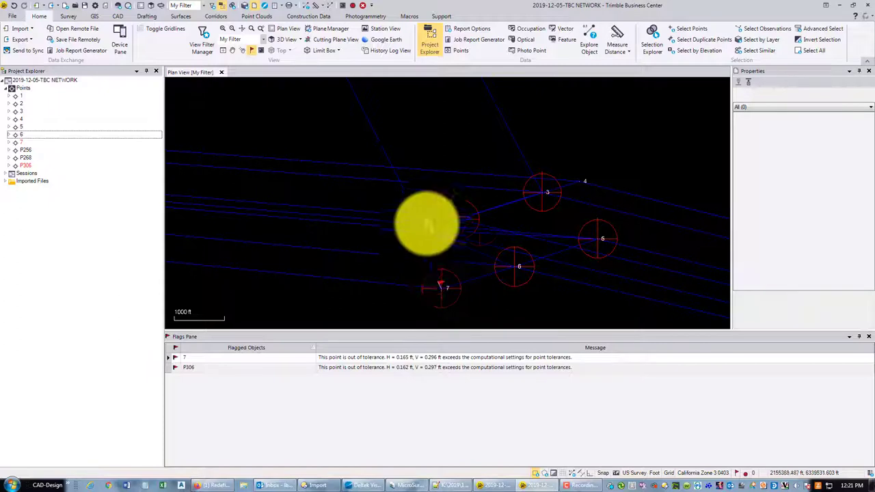
click(353, 5)
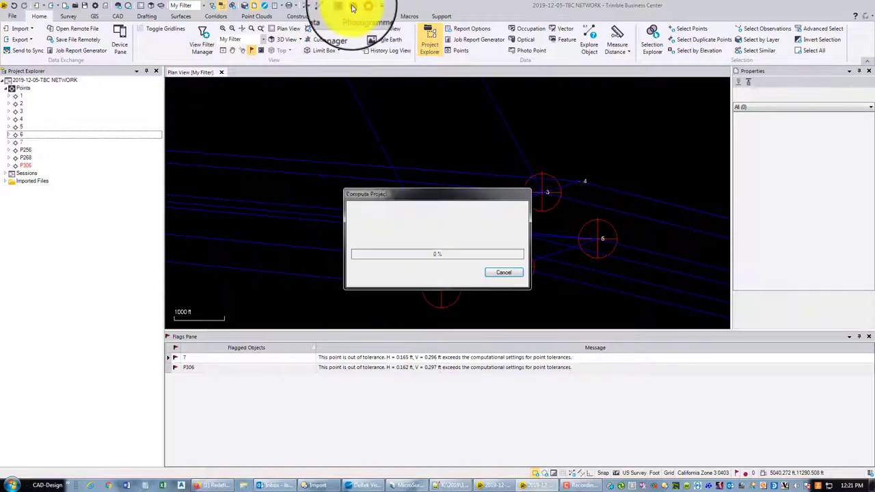
- Rerun the network adjustment with the current constraints and weighting
scroll(561, 185, down, 2)
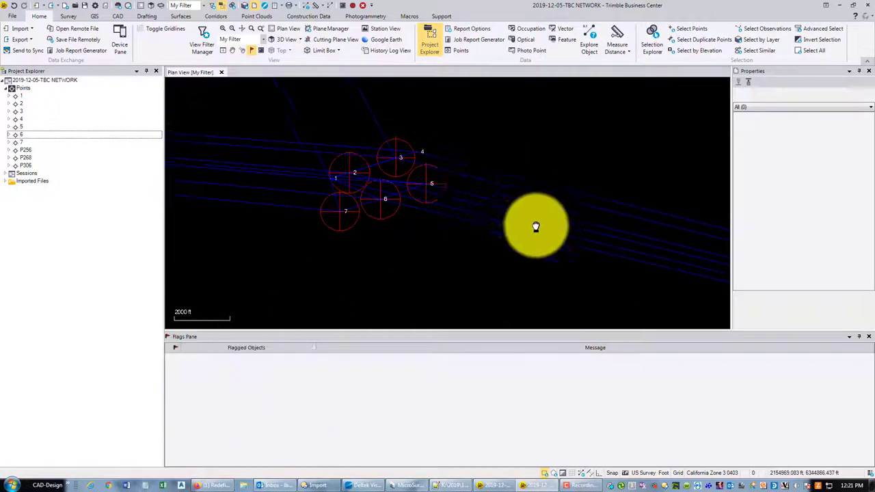
click(566, 28)
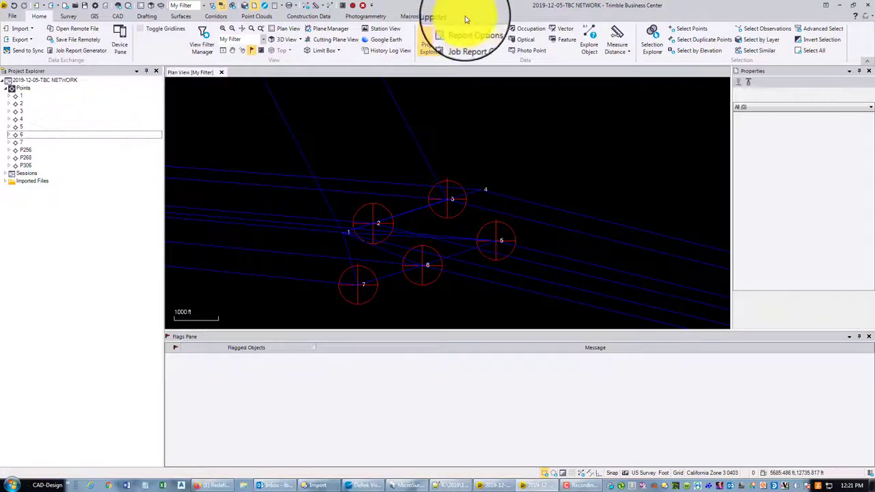
click(68, 16)
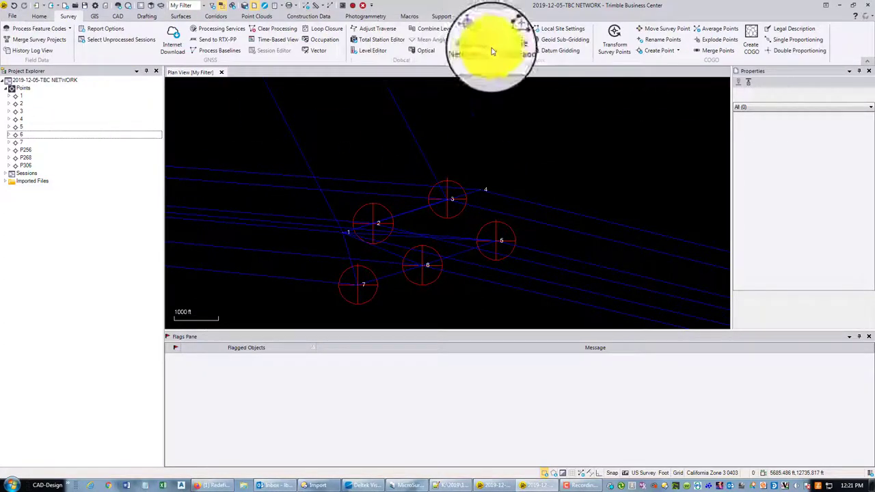
click(474, 35)
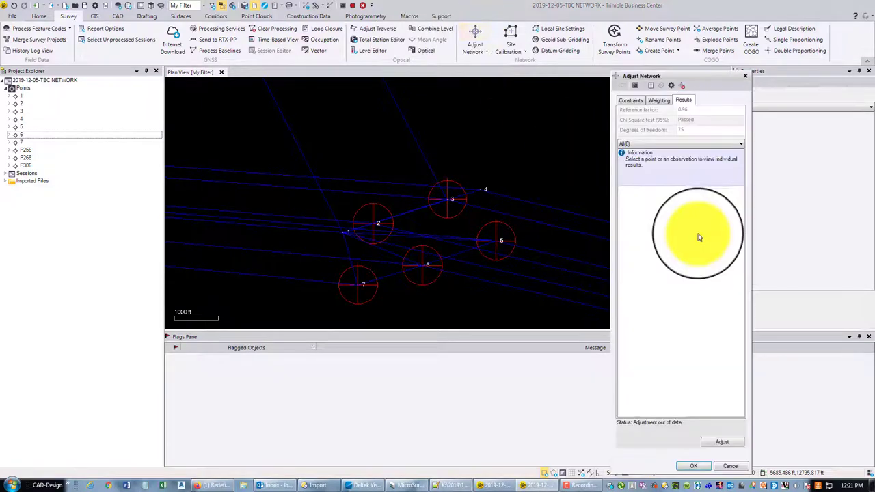
click(723, 442)
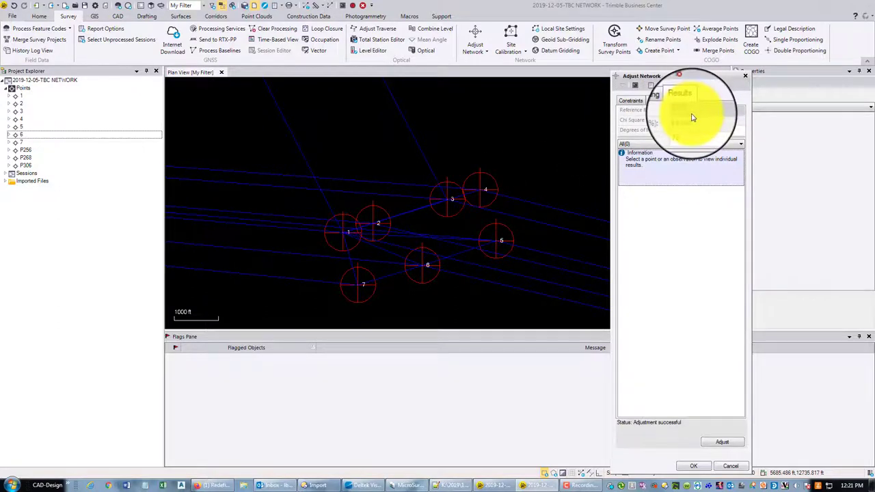
- Set the GNSS default standard errors to 0.016 ft + 0.1 ppm horizontal and 0.033 ft + 0.1 ppm vertical, and readjust the network
click(671, 86)
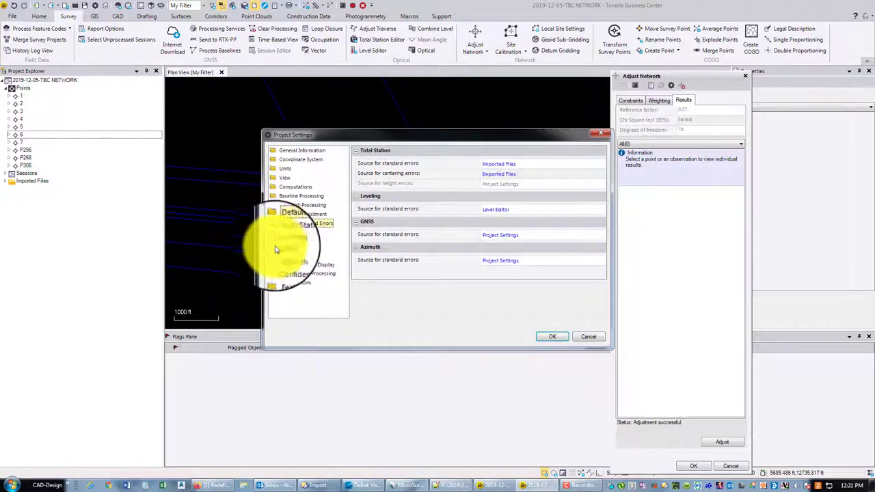
click(286, 250)
click(520, 171)
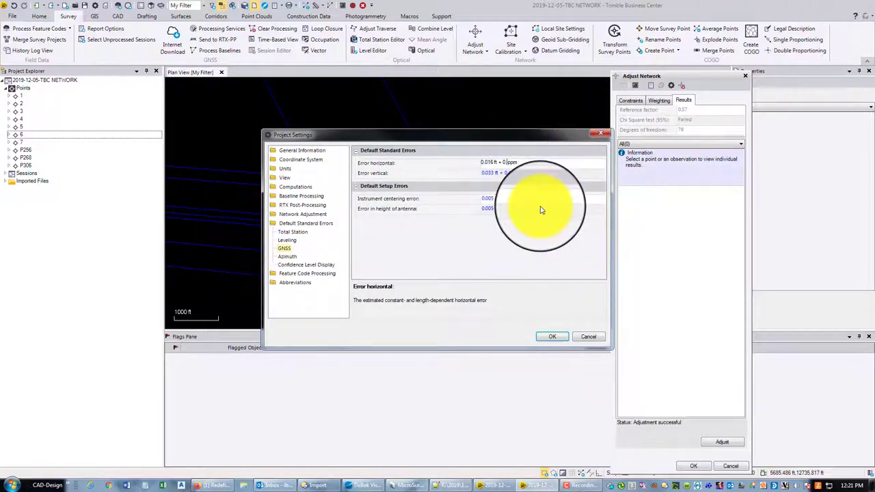
click(514, 174)
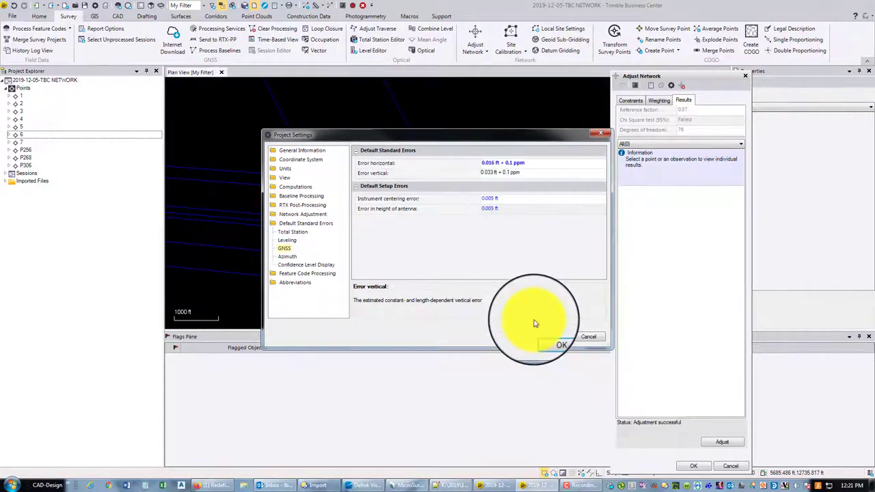
click(554, 336)
click(721, 443)
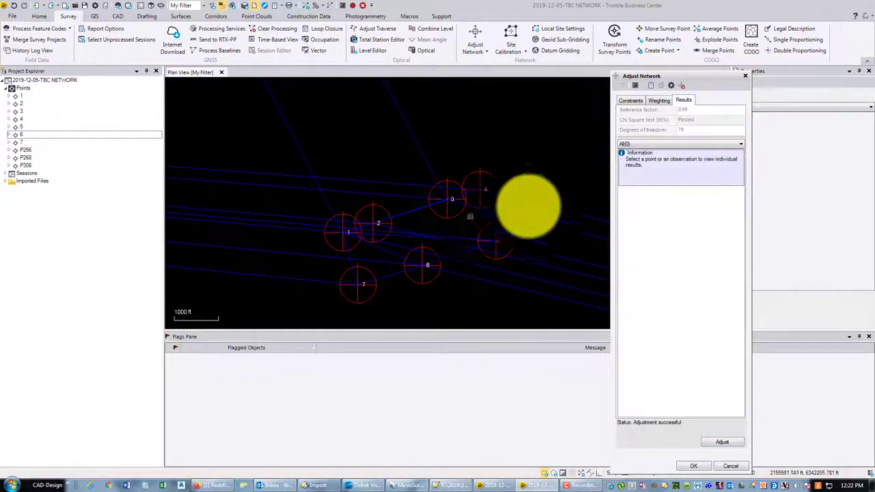
- Examine the adjusted grid coordinates and error ellipse components in the Network Adjustment Report, and close the report
scroll(536, 226, down, 3)
scroll(526, 229, down, 2)
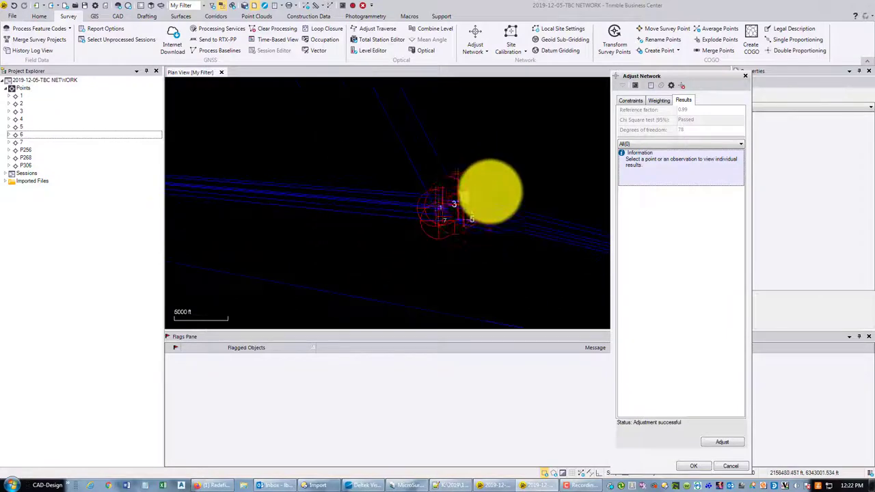
scroll(457, 212, up, 2)
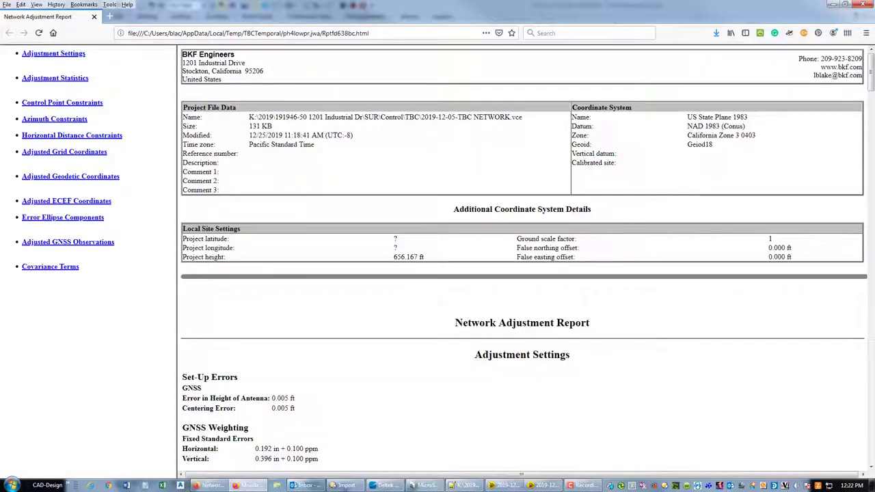
scroll(593, 303, down, 3)
scroll(593, 303, down, 10)
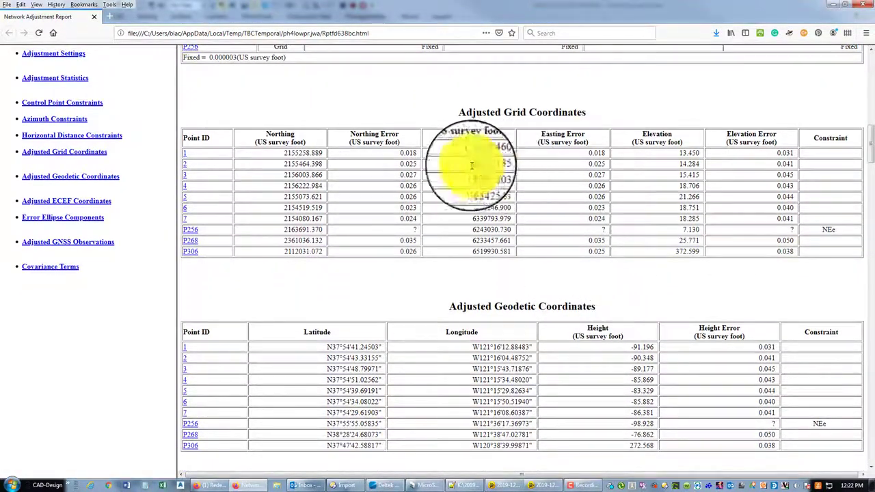
scroll(478, 171, down, 15)
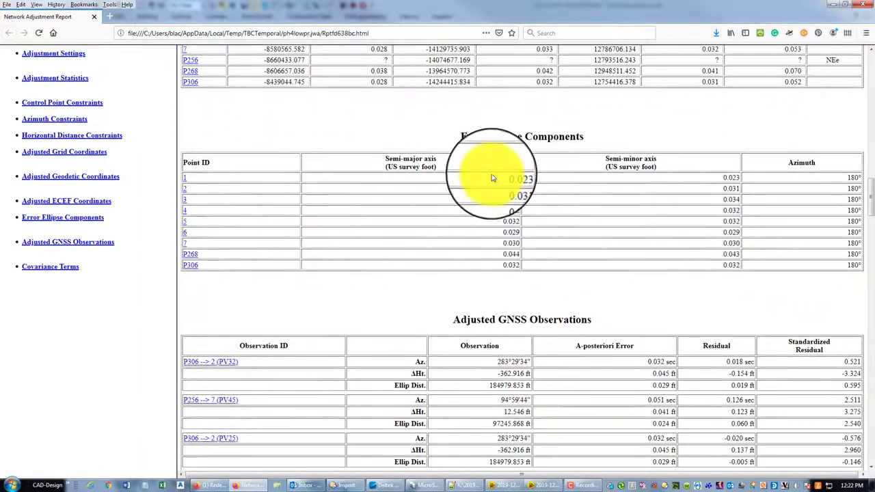
drag(491, 178, 477, 292)
click(497, 178)
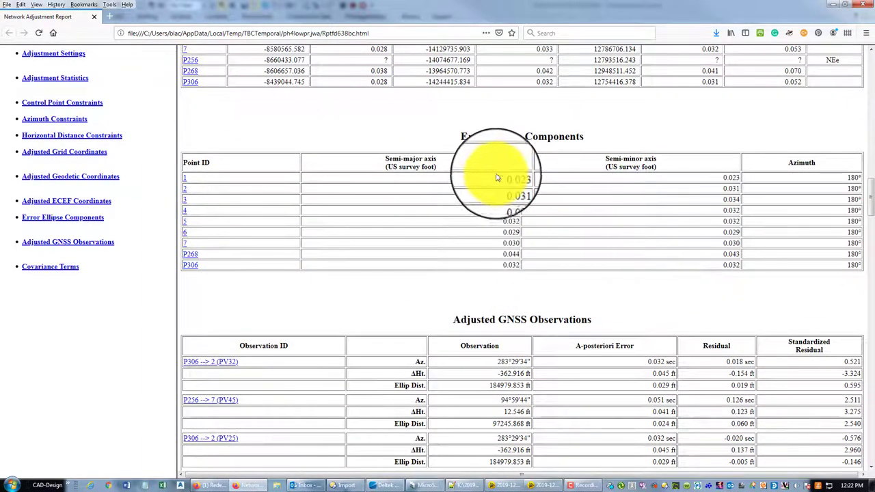
drag(506, 225, 514, 267)
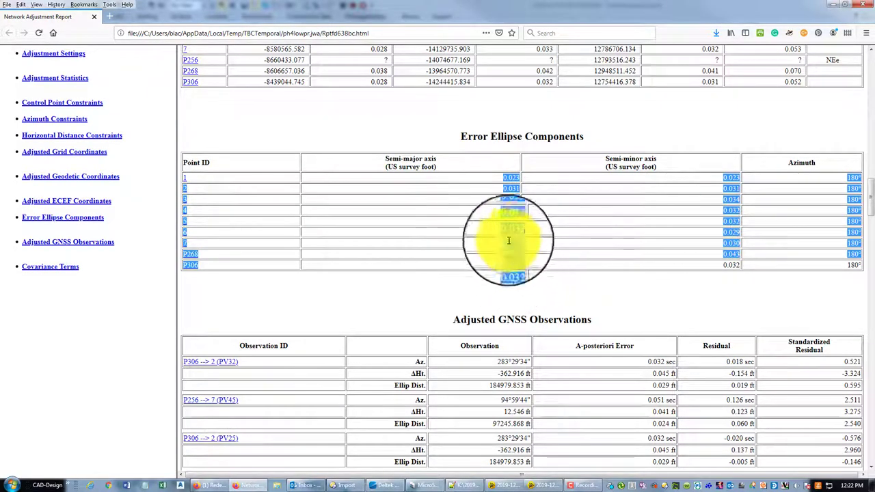
mouse_move(511, 242)
mouse_down()
mouse_move(519, 274)
mouse_move(506, 167)
mouse_move(500, 248)
mouse_up()
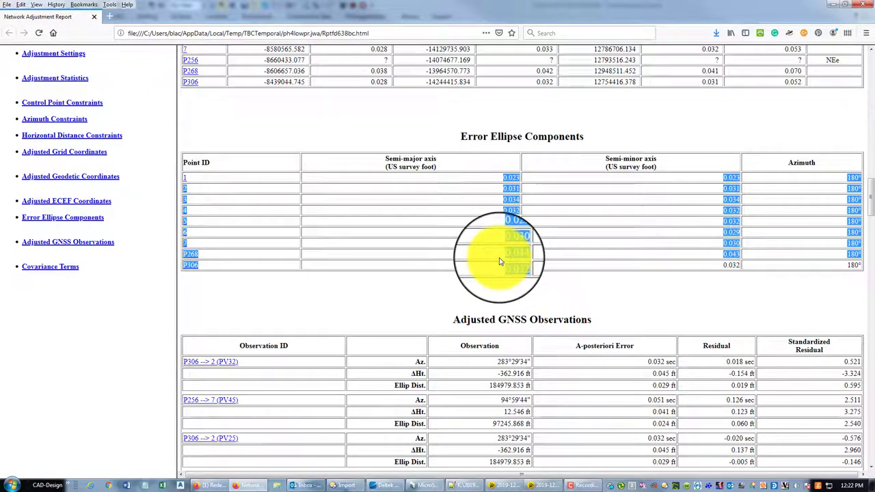
scroll(547, 196, up, 10)
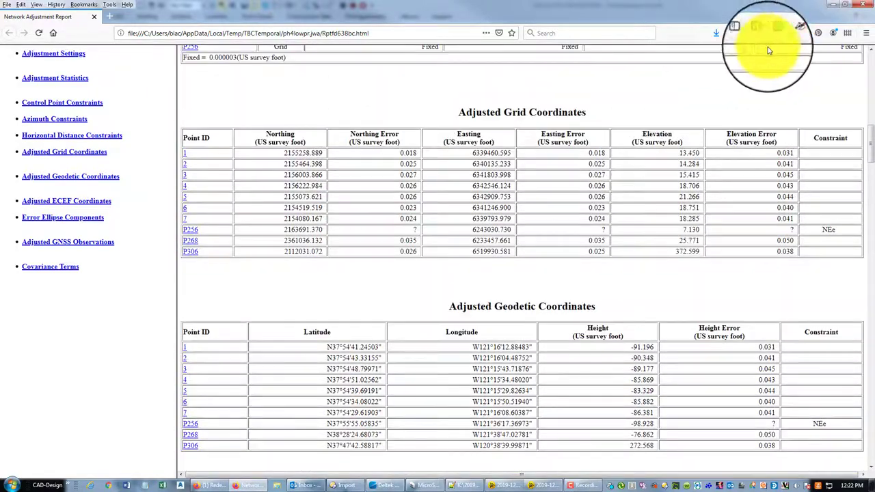
scroll(769, 50, up, 15)
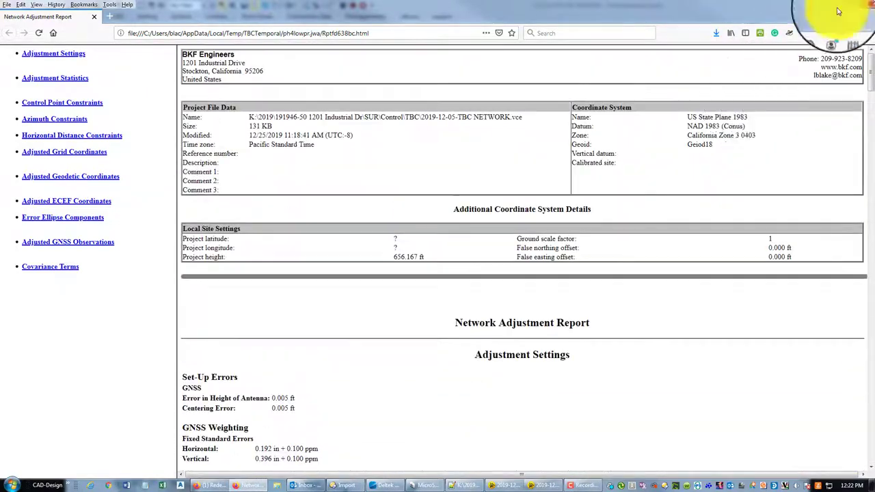
click(860, 6)
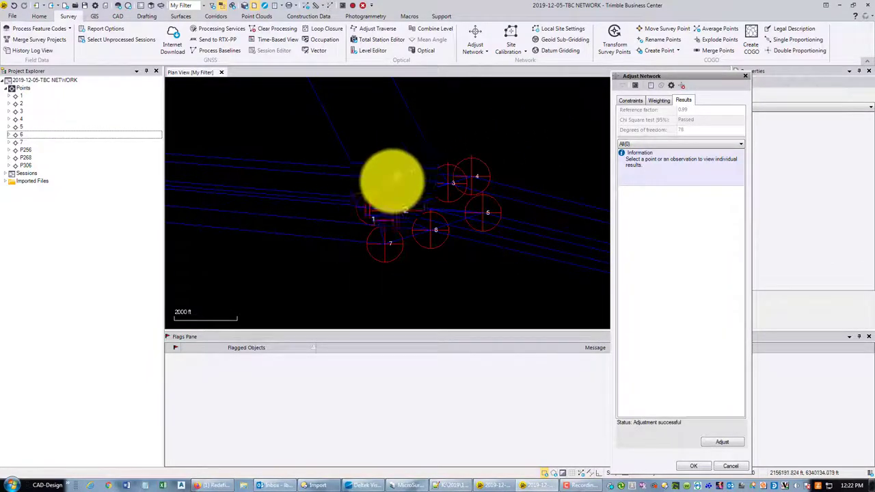
- Close the network adjustment and exit the 2019-12-05-TBC NETWORK project without saving the changes
click(745, 76)
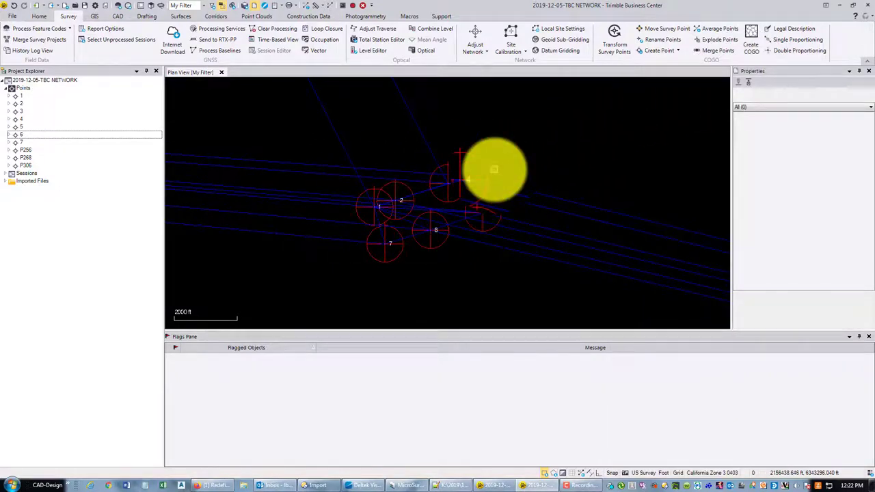
click(870, 7)
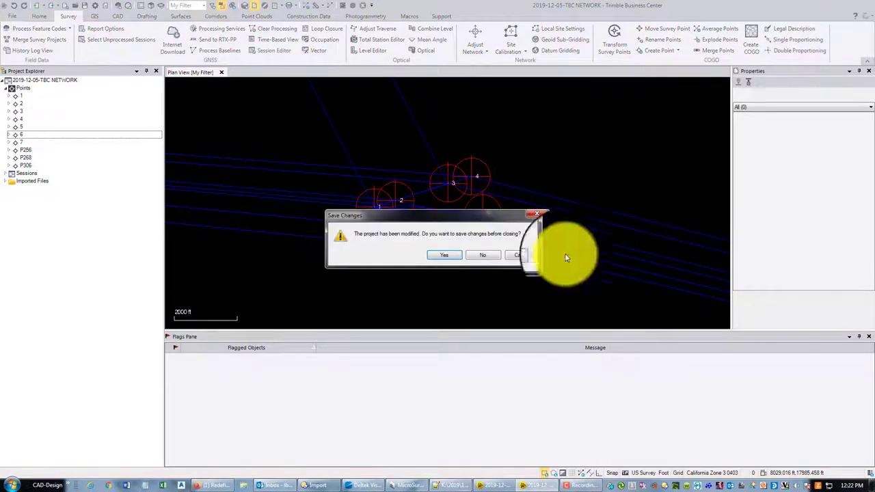
click(484, 257)
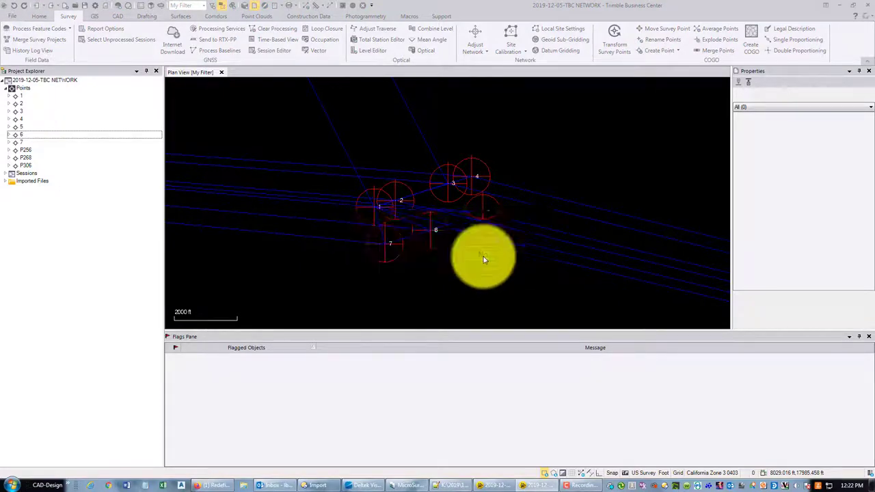
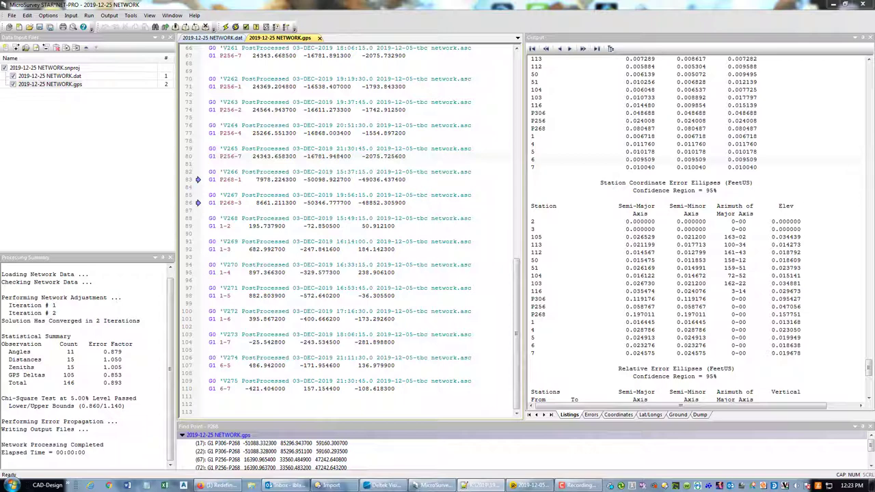
- In STAR*NET, select 2019-12-05-TBC NETWORK.asc in the GPS Data Importer, set a new output file 2019-12-25 NETWORK TEST.gps, and close the importer
click(81, 19)
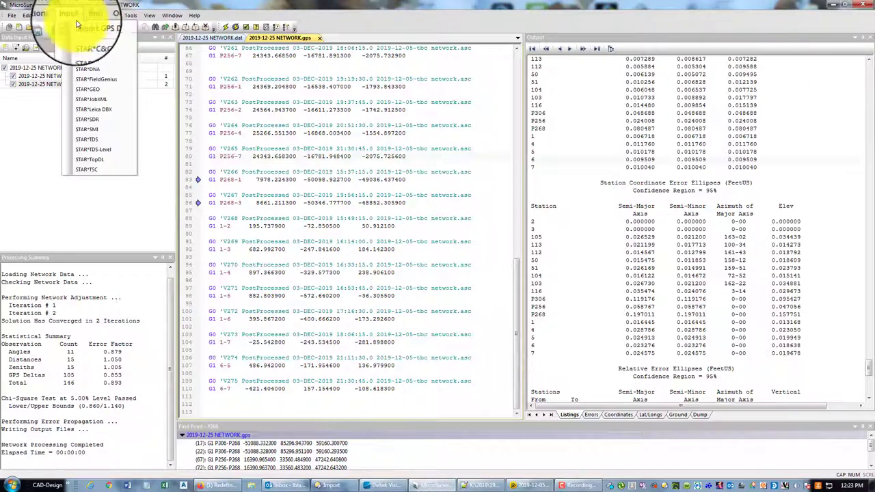
click(78, 27)
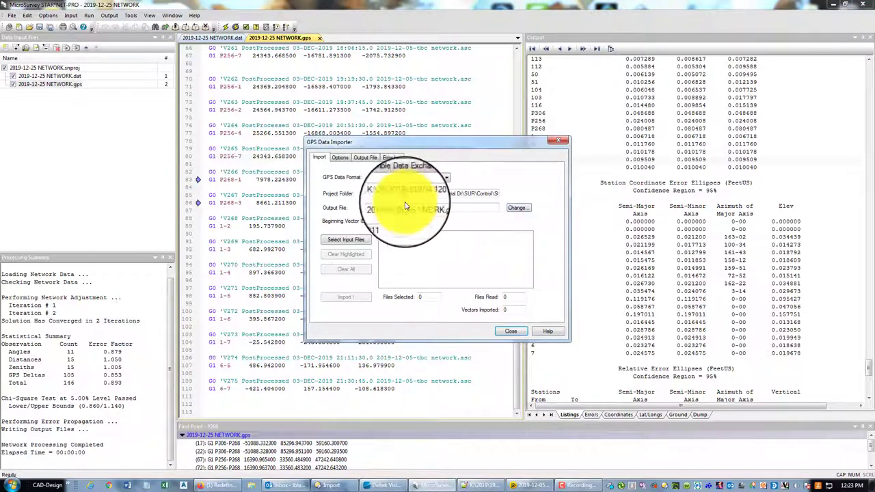
click(348, 240)
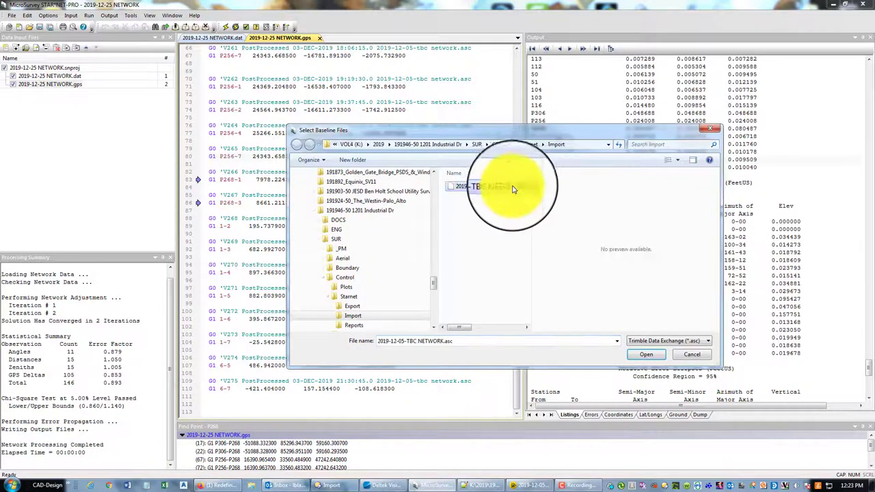
click(645, 355)
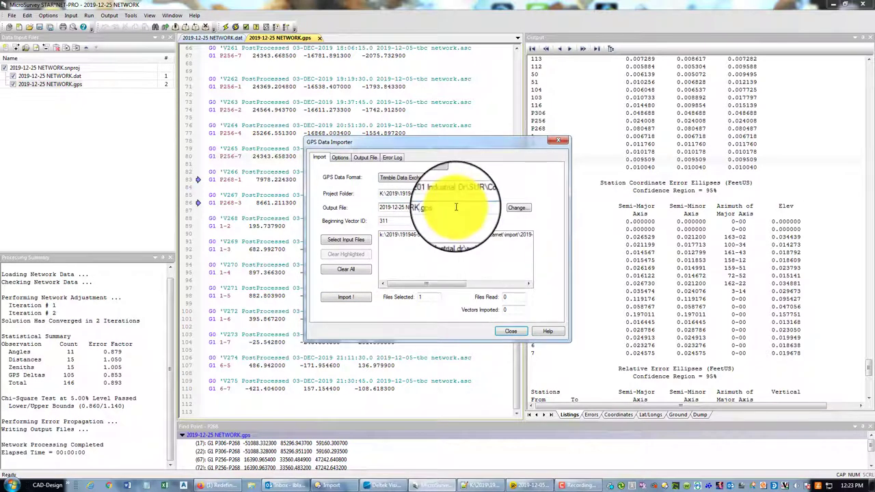
click(518, 207)
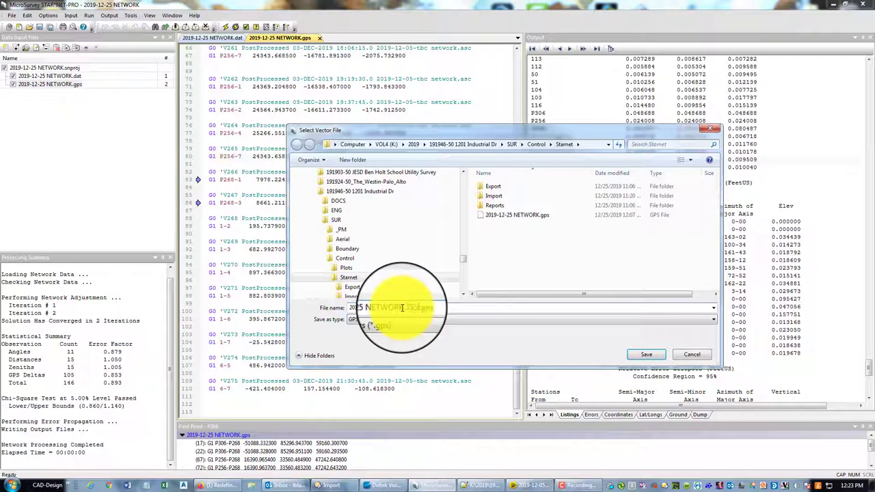
click(646, 354)
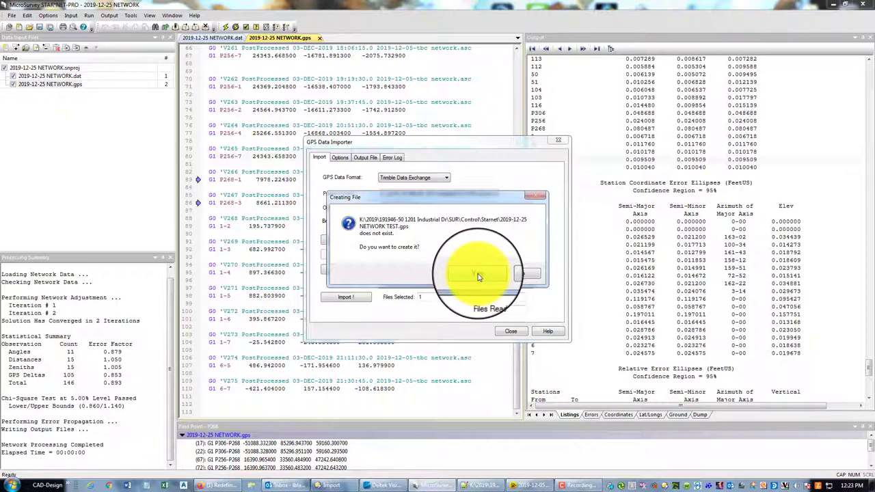
click(478, 276)
click(511, 331)
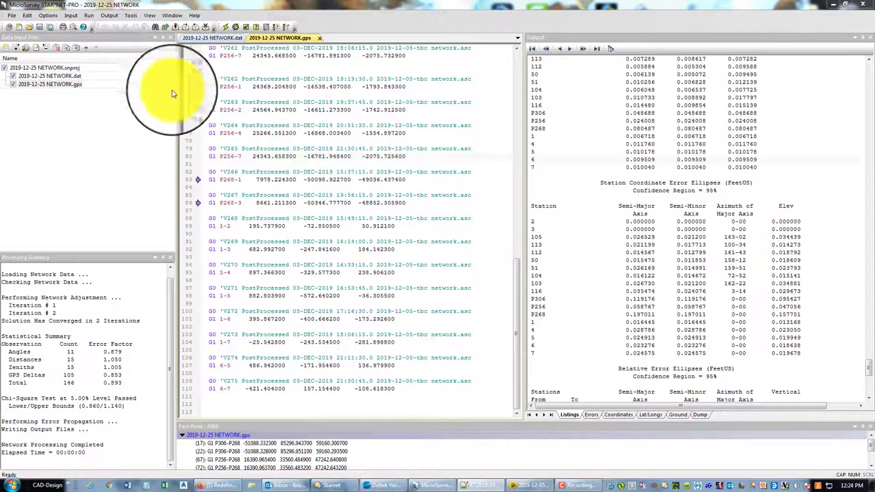
- Remove the extra blank line and trailing zero after vector V261 in 2019-12-25 NETWORK.gps, and save all modified files
click(237, 72)
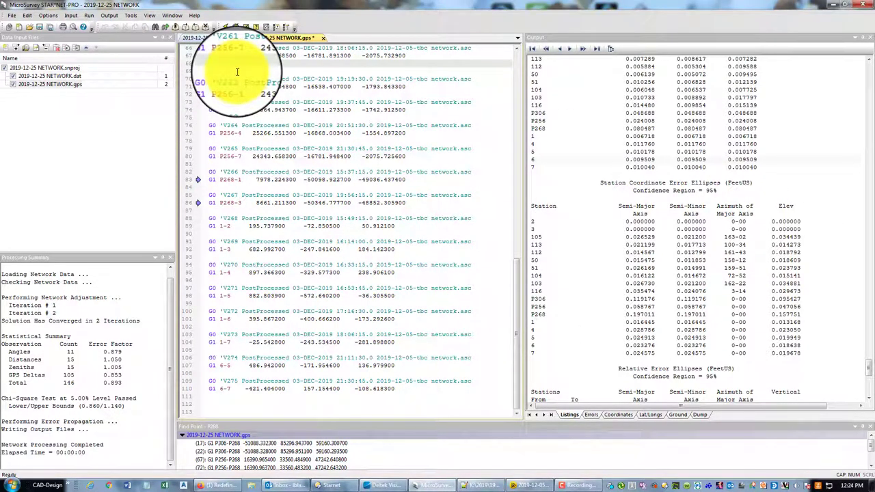
click(49, 27)
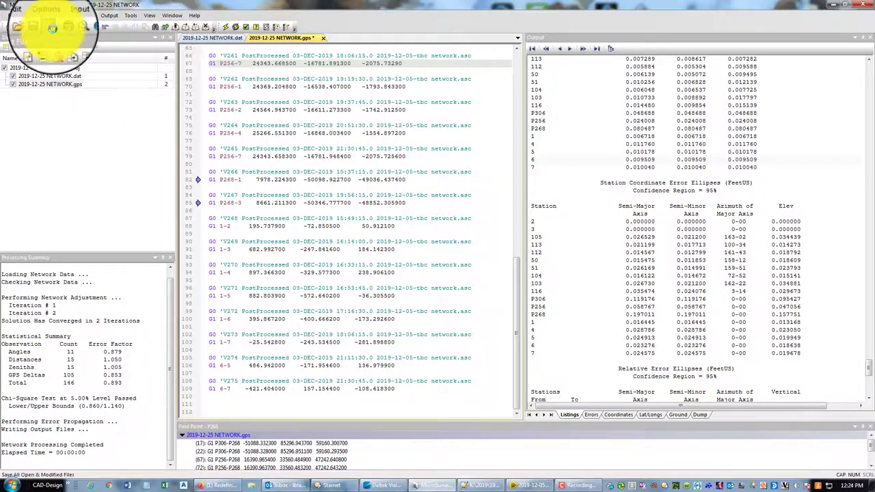
- Import the Trimble Data Exchange vectors from 2019-12-05-TBC NETWORK.asc into 2019-12-25 NETWORK TEST.gps
click(90, 18)
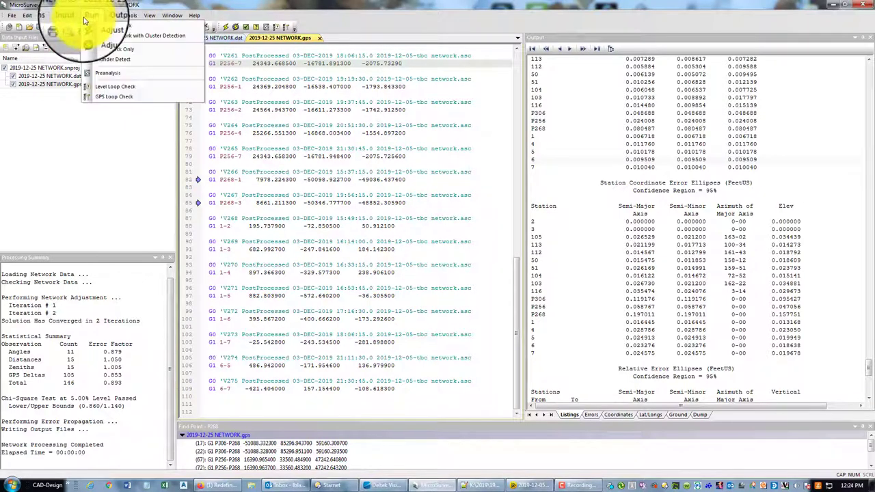
click(82, 30)
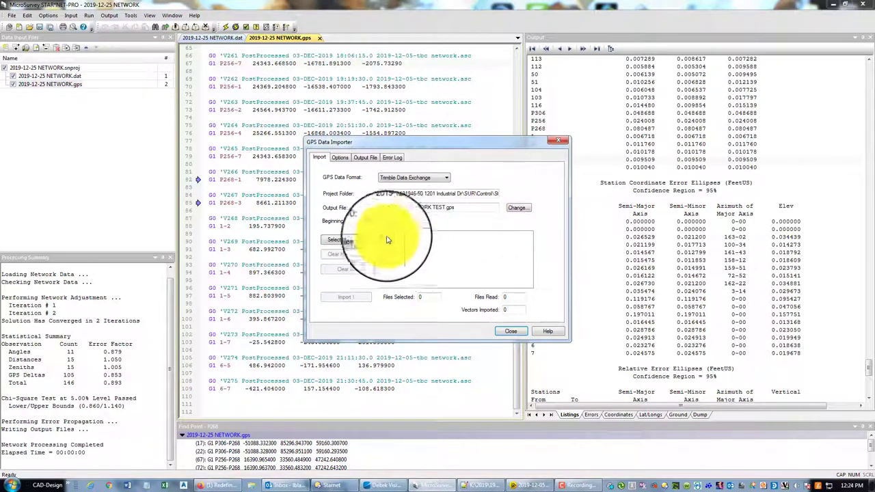
click(349, 240)
click(472, 192)
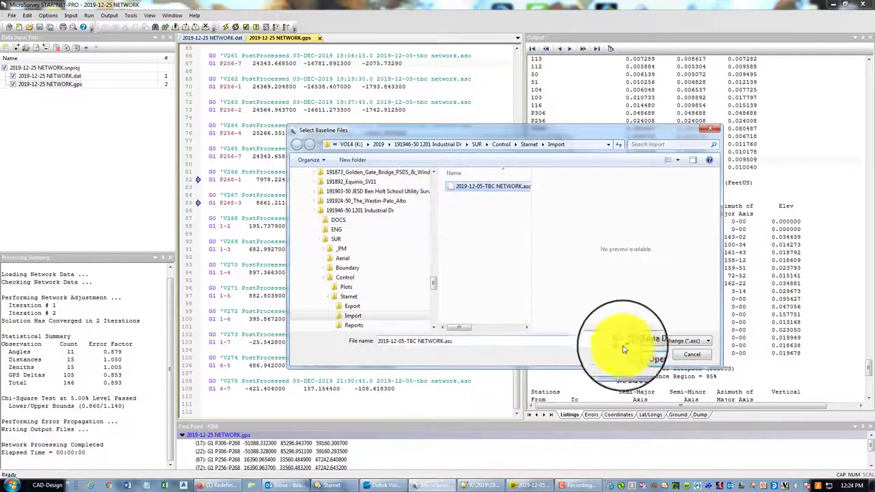
click(646, 355)
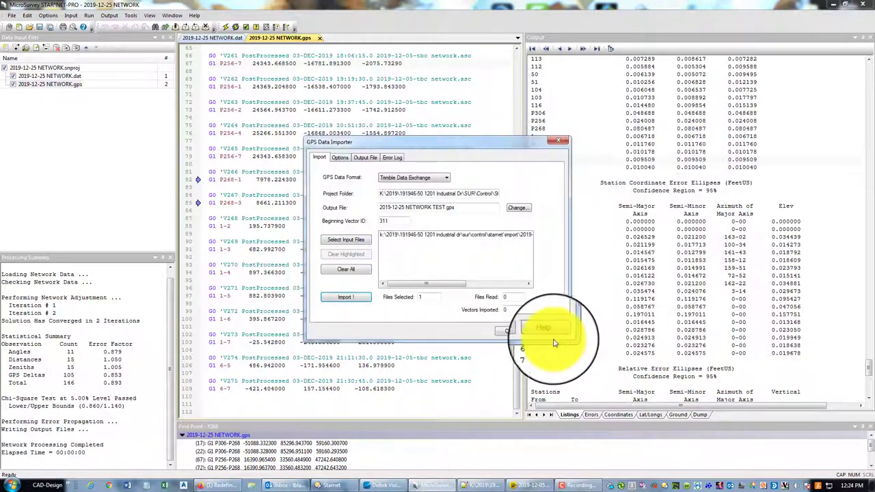
click(349, 296)
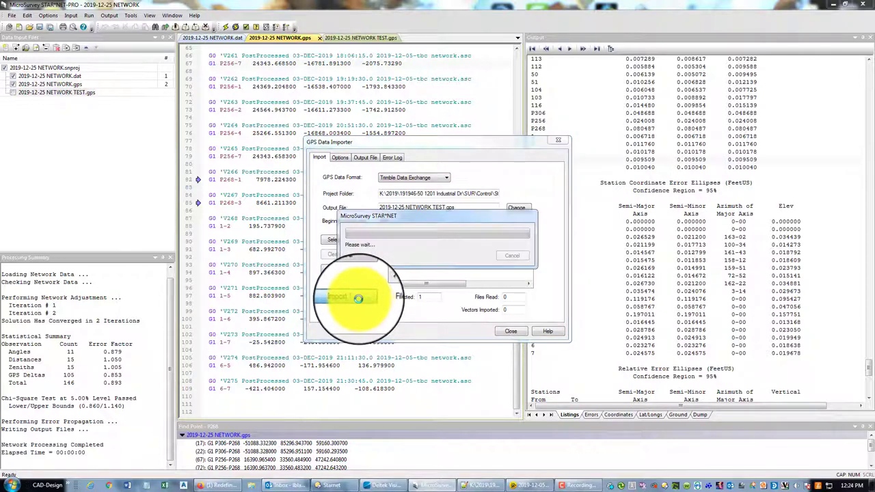
click(506, 330)
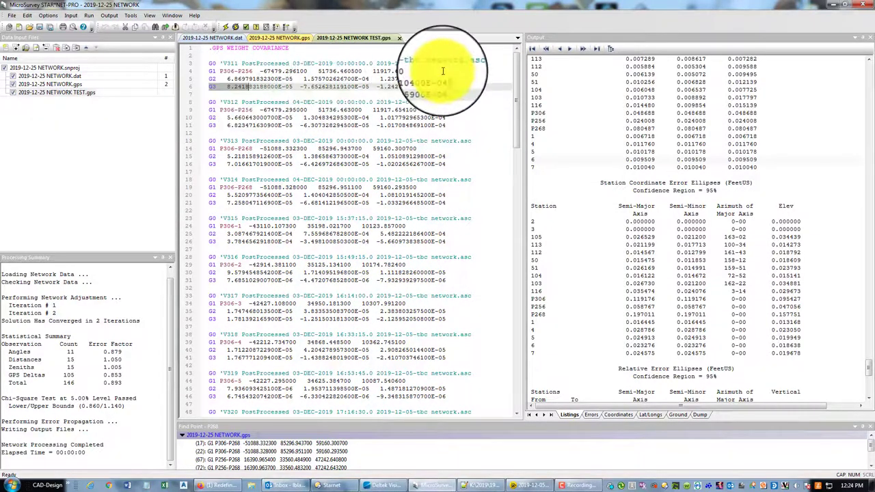
- Examine the coordinate differences and covariance lines of vector V311 and the project's GPS weighting options, leaving the options unchanged
click(447, 71)
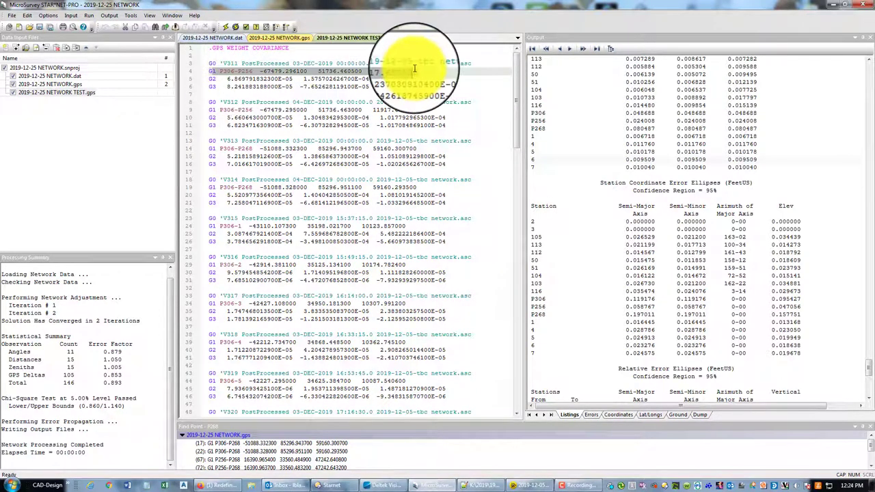
drag(452, 87, 200, 80)
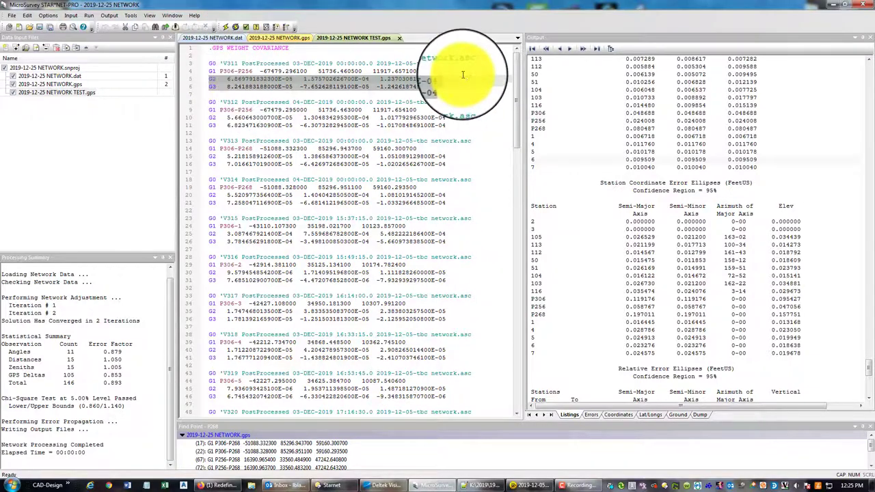
click(59, 20)
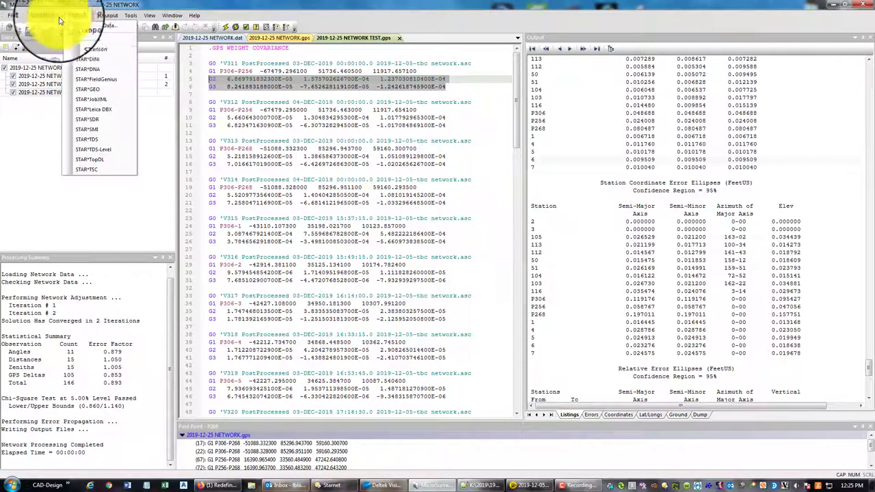
click(59, 23)
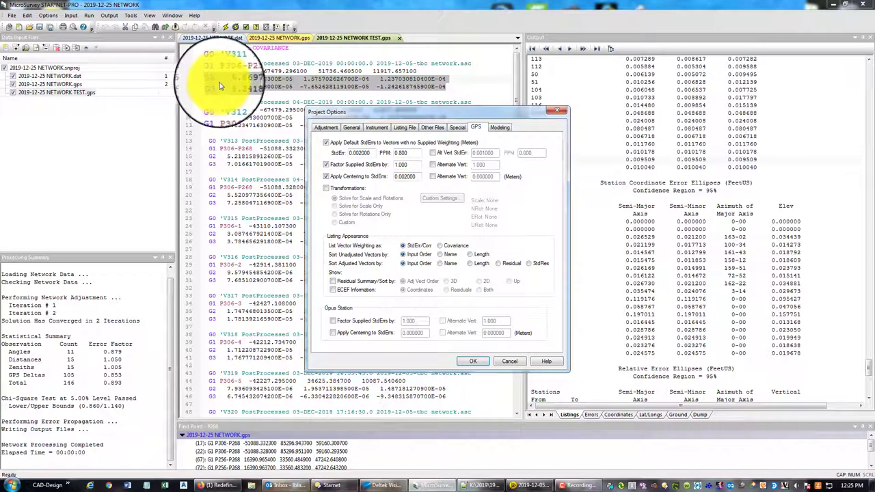
click(516, 368)
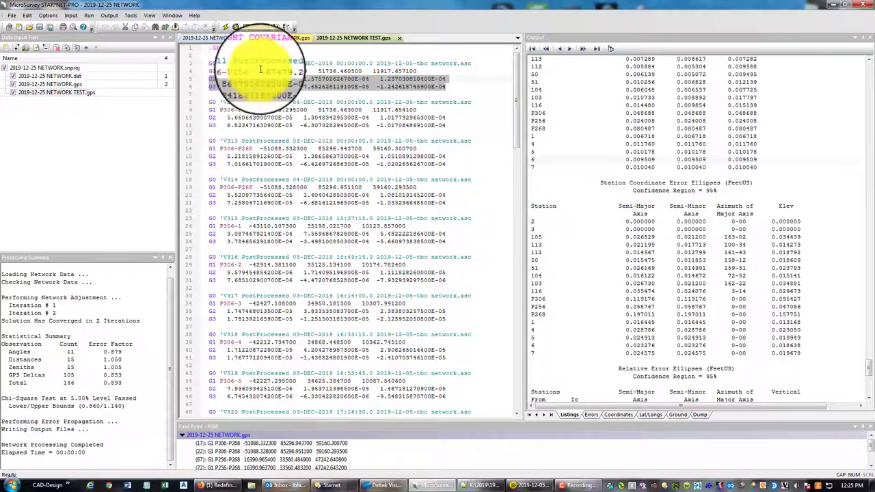
- Close 2019-12-25 NETWORK TEST.gps and remove it from the project's data input files
click(400, 39)
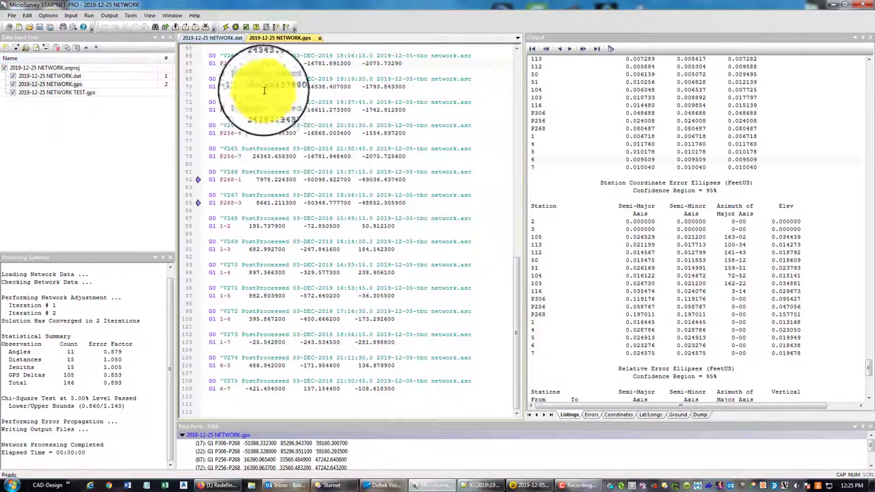
scroll(243, 145, up, 15)
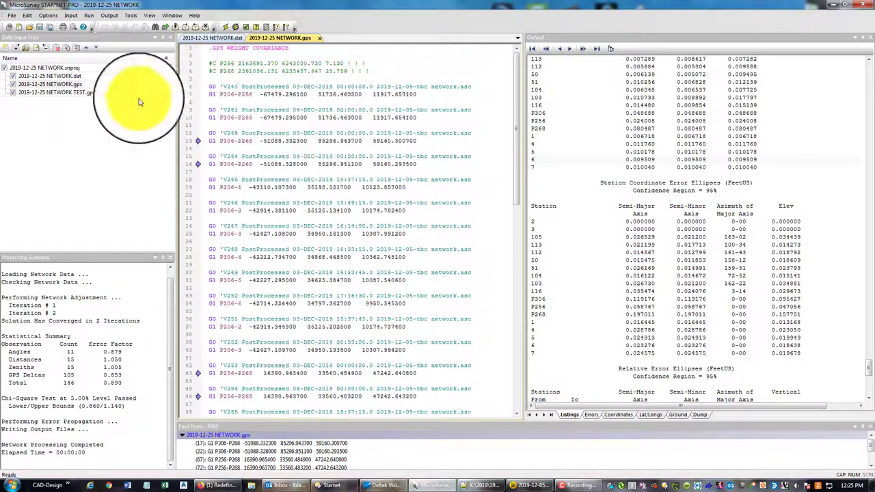
click(15, 93)
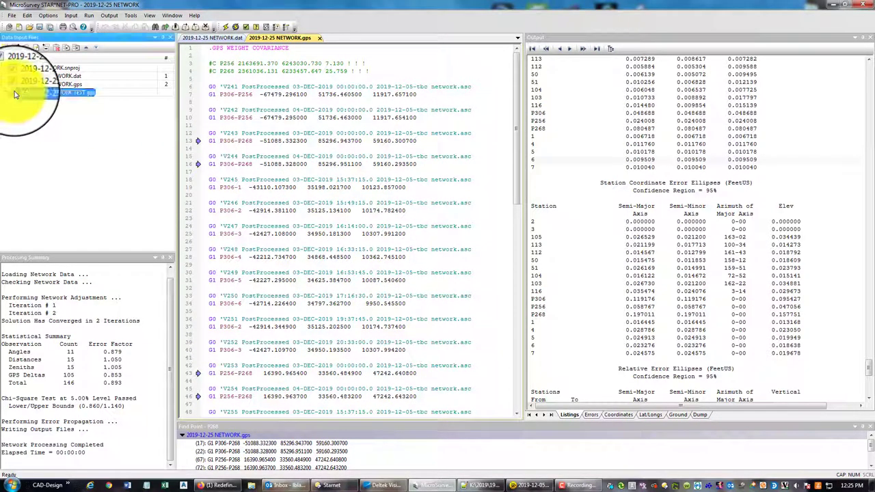
click(59, 51)
click(414, 256)
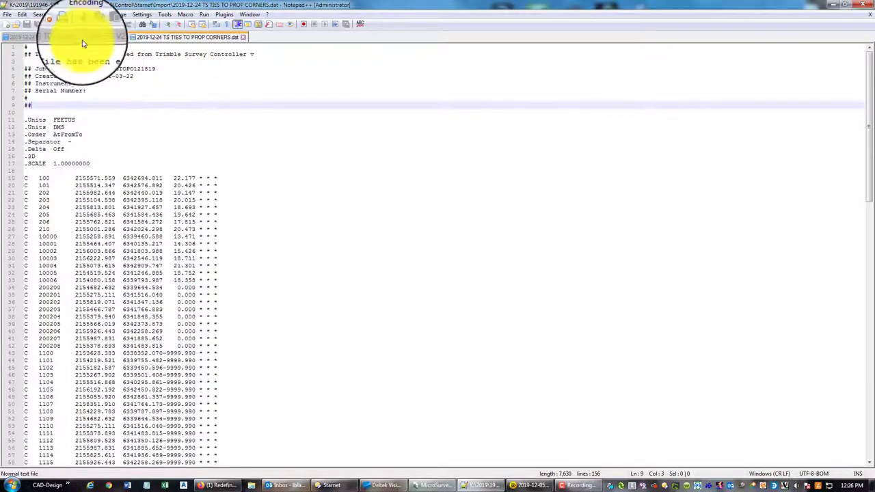
- Switch to Notepad++ and review the header, coordinate records and station setups in 2019-12-24 TS TIES TO PROP CORNERS.dat
click(83, 37)
click(204, 39)
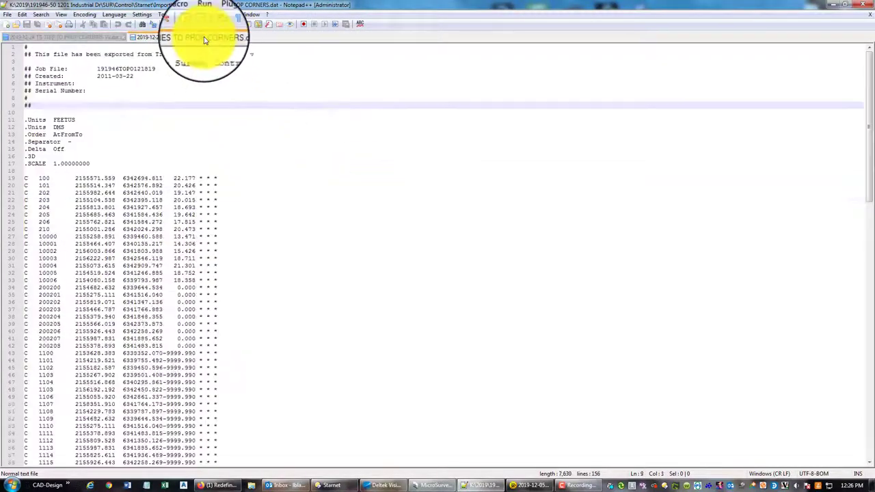
click(248, 149)
scroll(250, 154, down, 8)
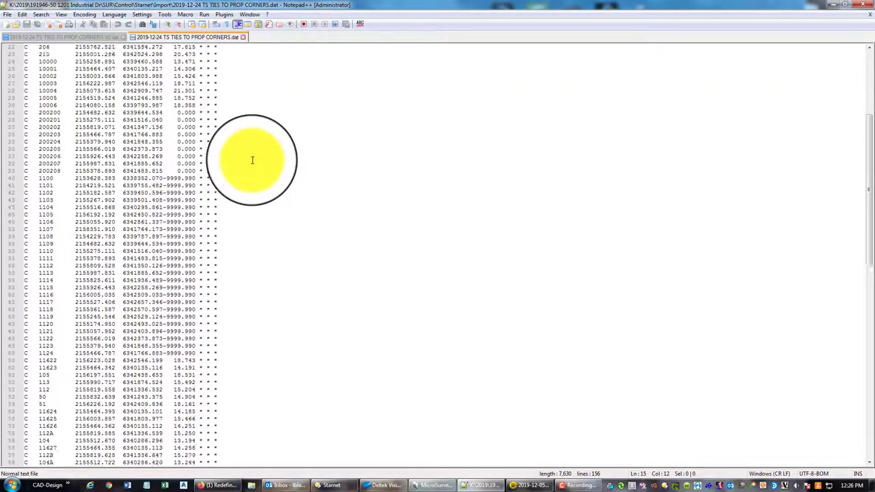
scroll(254, 157, up, 8)
scroll(266, 233, down, 15)
scroll(265, 230, down, 17)
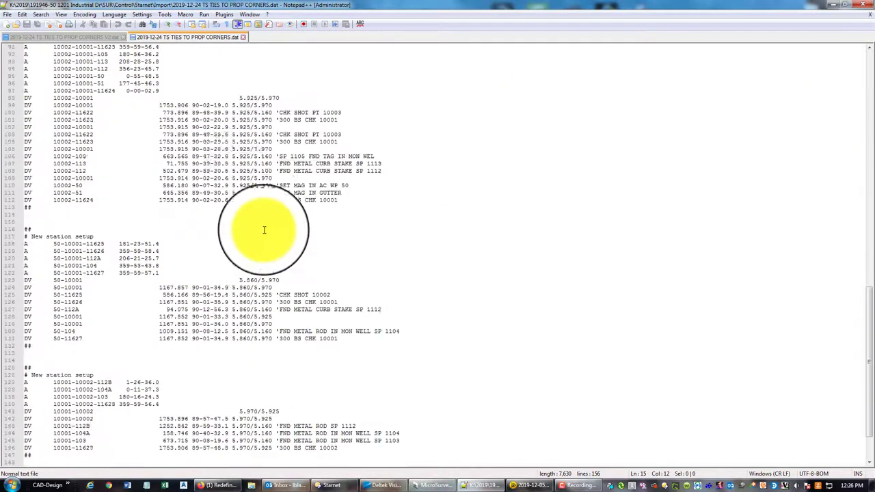
scroll(270, 239, up, 20)
scroll(276, 262, up, 10)
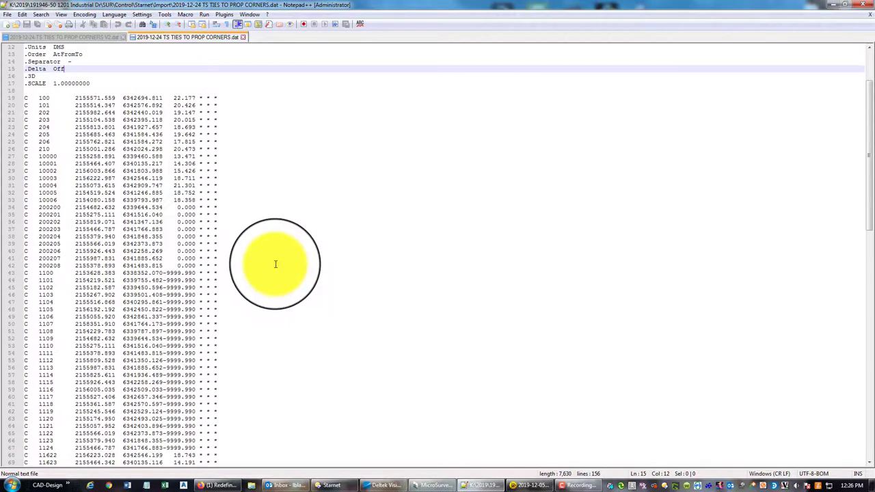
scroll(137, 130, down, 6)
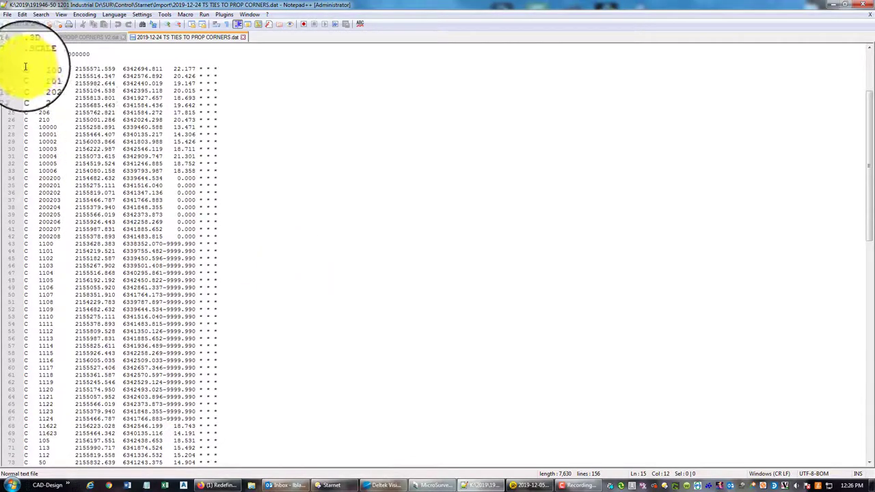
- Highlight the block of coordinate records from point 100 to 11629 and inspect the angle and distance records of the station setups
drag(25, 67, 350, 180)
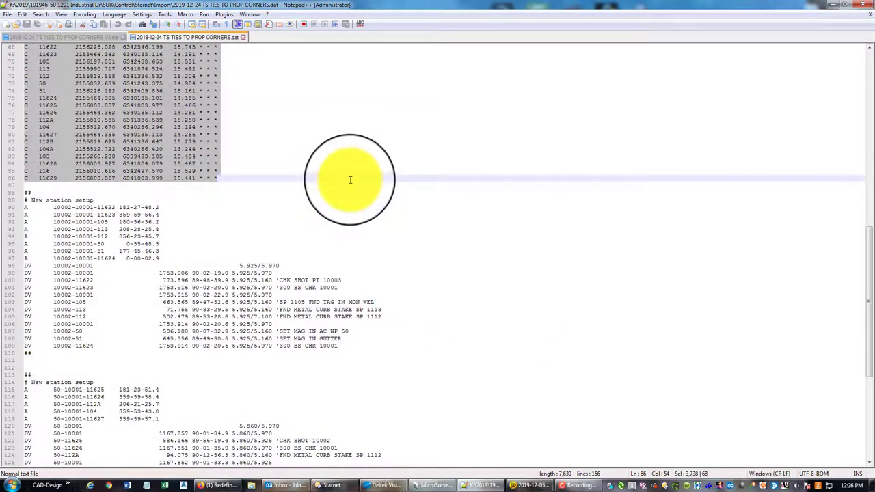
drag(576, 324, 576, 317)
scroll(225, 142, down, 4)
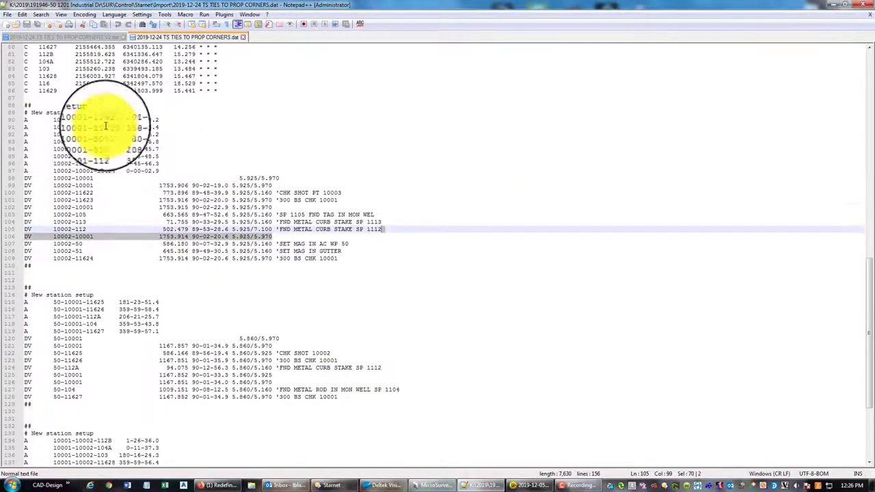
- Close 2019-12-24 TS TIES TO PROP CORNERS.dat and remove the extra blank lines above the control point #51 setup in the V2 file
scroll(356, 249, up, 1)
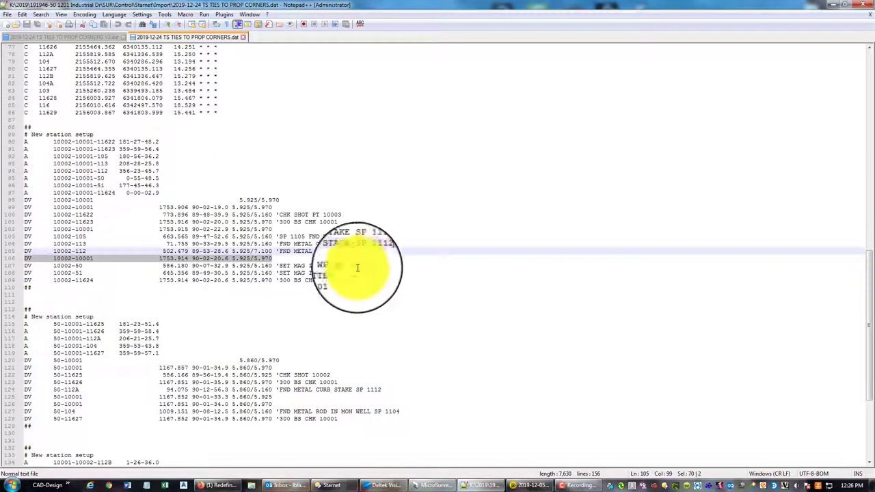
scroll(137, 276, down, 5)
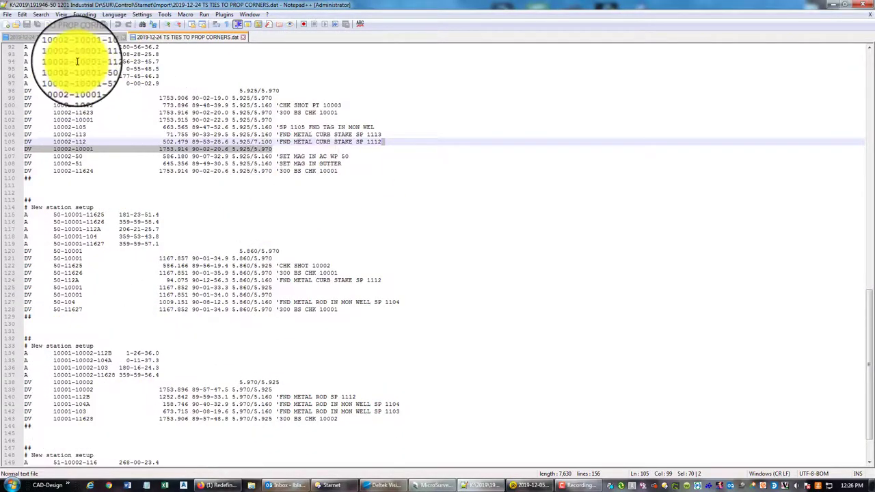
click(250, 36)
drag(289, 396, 31, 83)
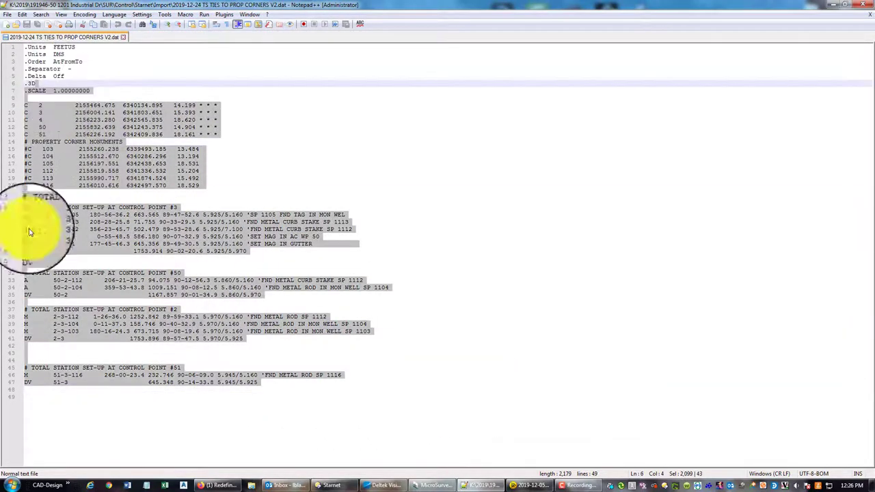
click(52, 360)
key(BackSpace)
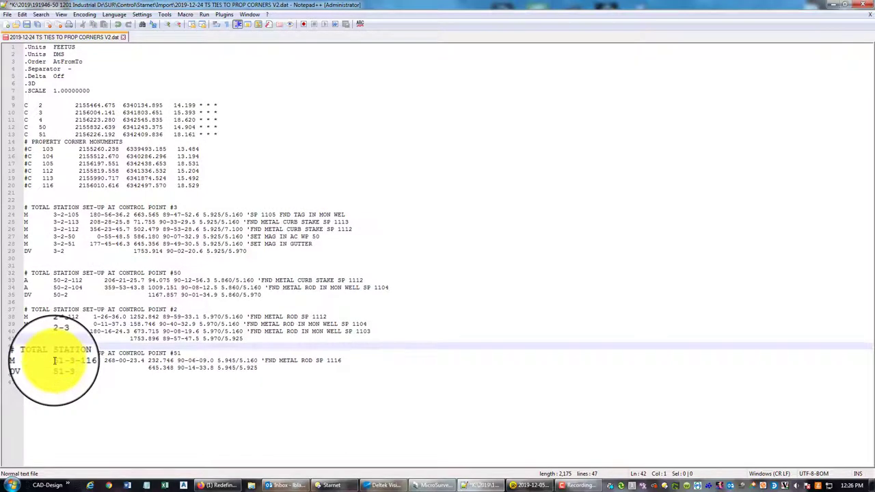
- Examine the control point coordinate records and the commented-out property corner monument records in the V2 file
click(184, 156)
drag(256, 134, 24, 107)
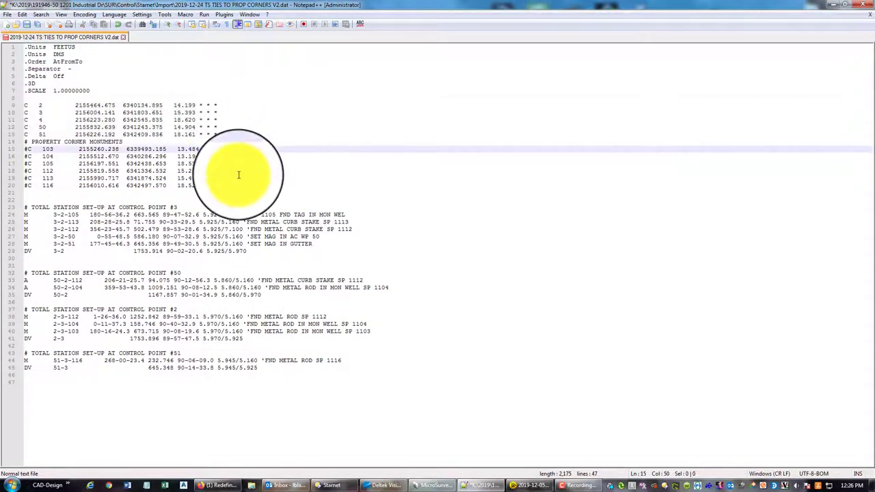
drag(230, 182, 20, 142)
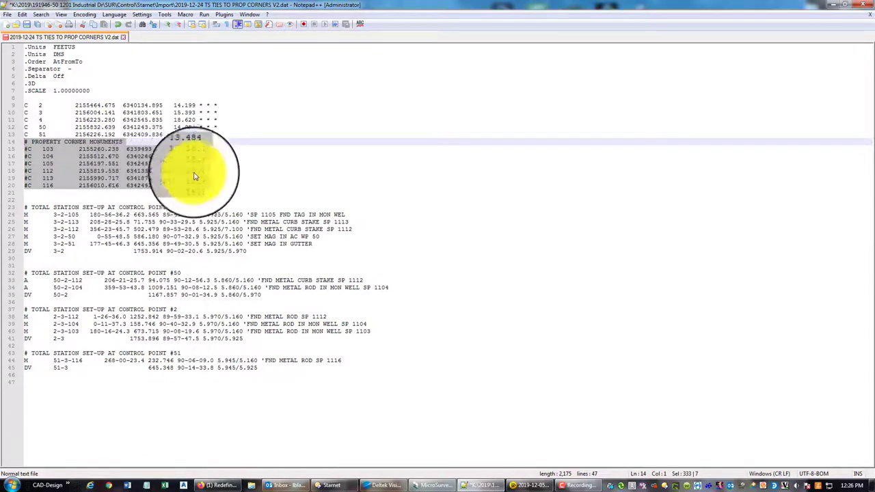
click(254, 192)
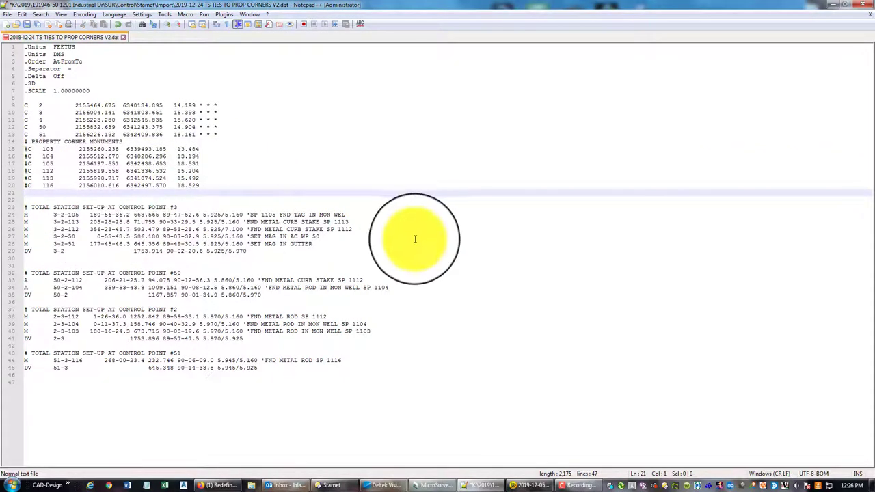
- Examine the comment headings of the control point #3 and #50 setups and the M records measured from point 3
drag(176, 207, 38, 210)
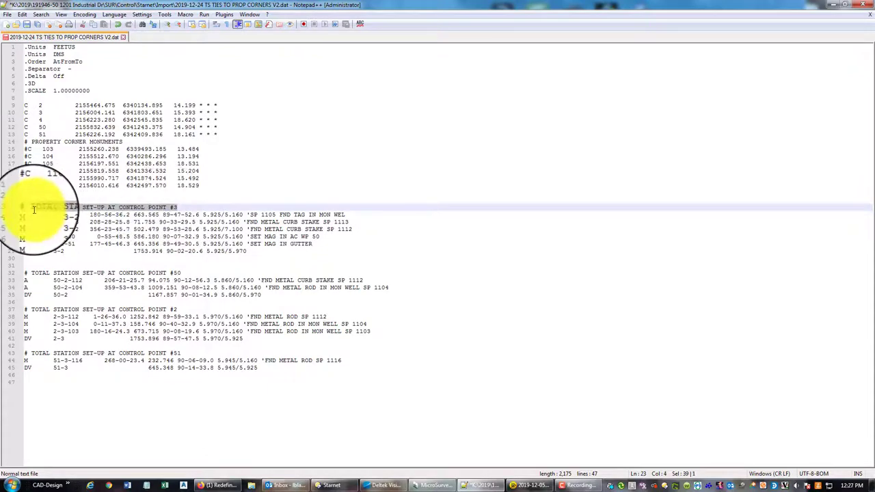
drag(181, 273, 37, 272)
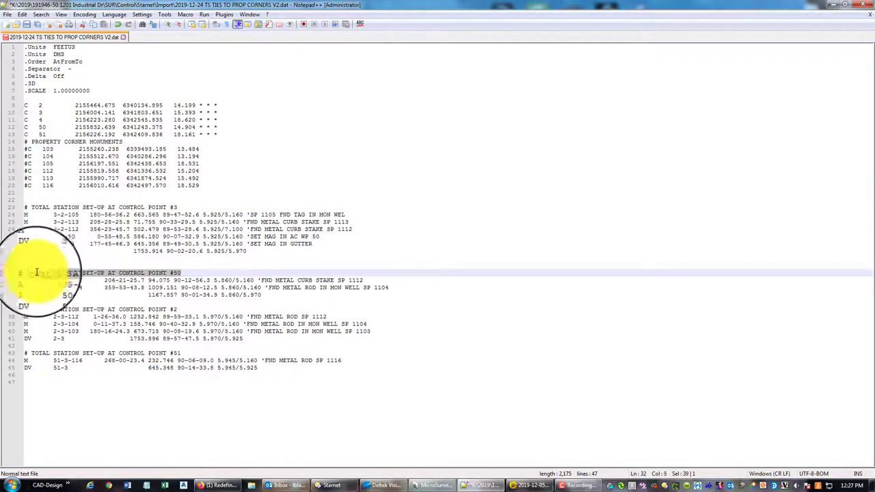
click(123, 424)
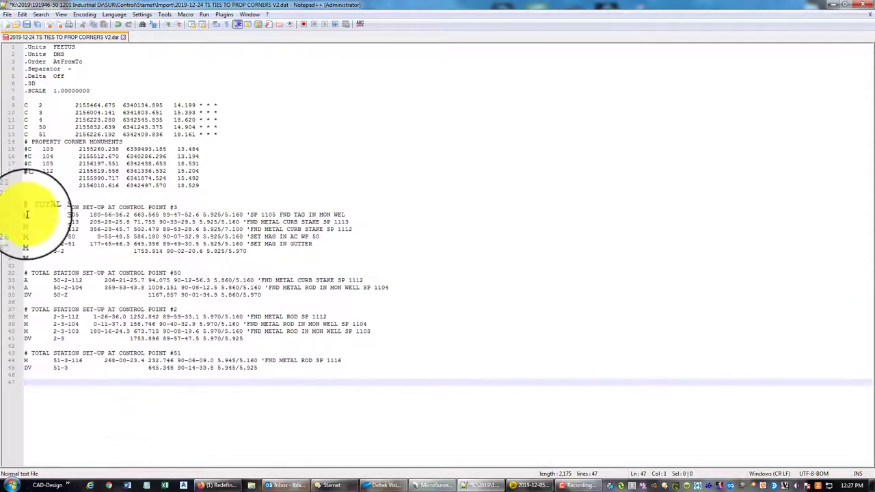
drag(25, 214, 321, 237)
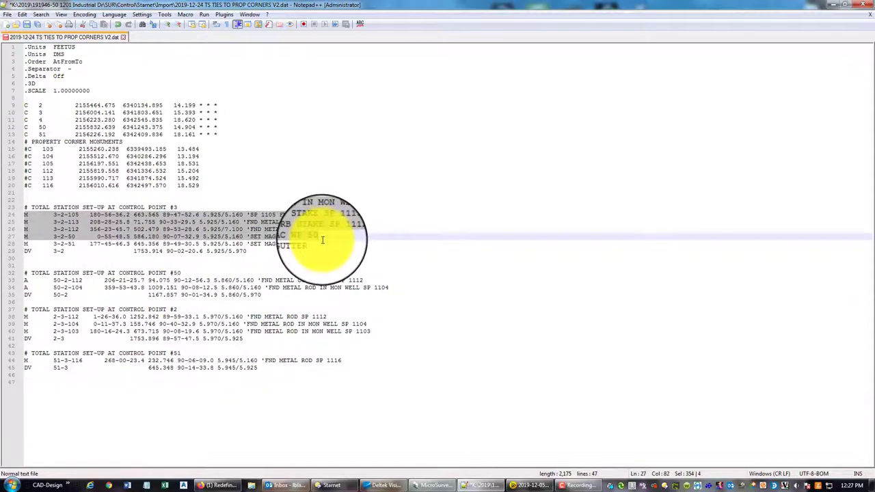
click(262, 252)
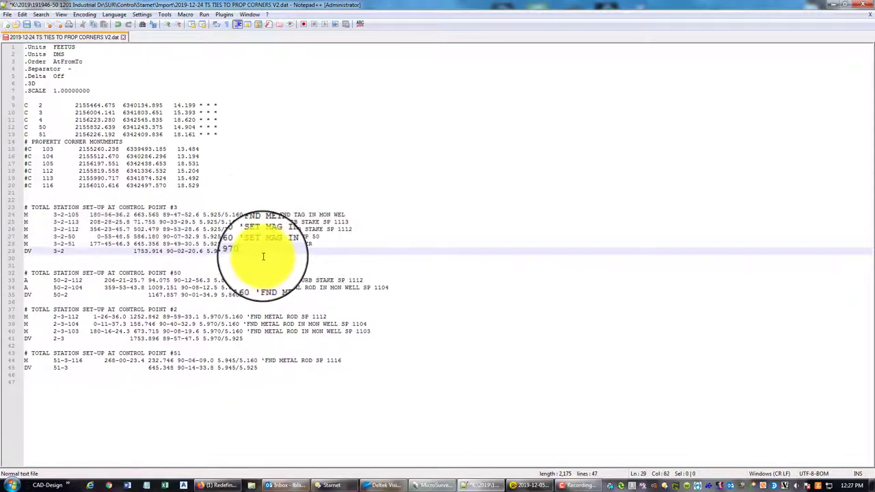
click(254, 258)
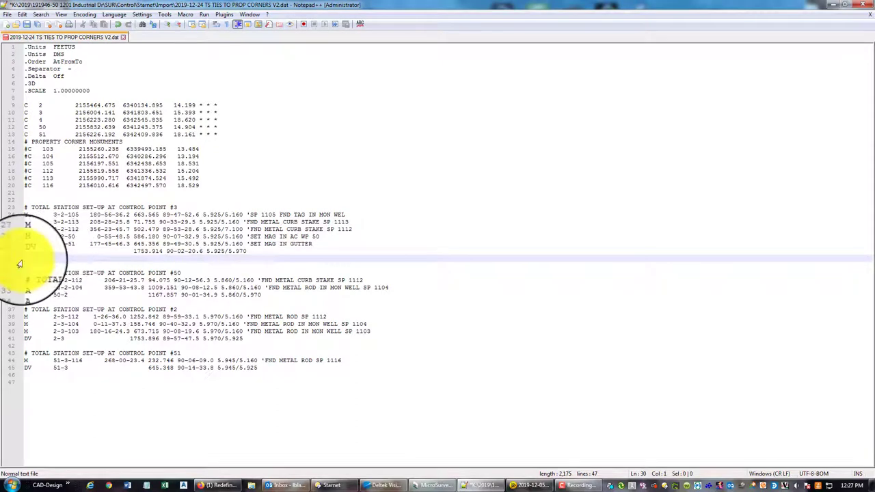
- Examine the DV backsight records that close the total station setups at control points #3, #50, #2 and #51
click(246, 260)
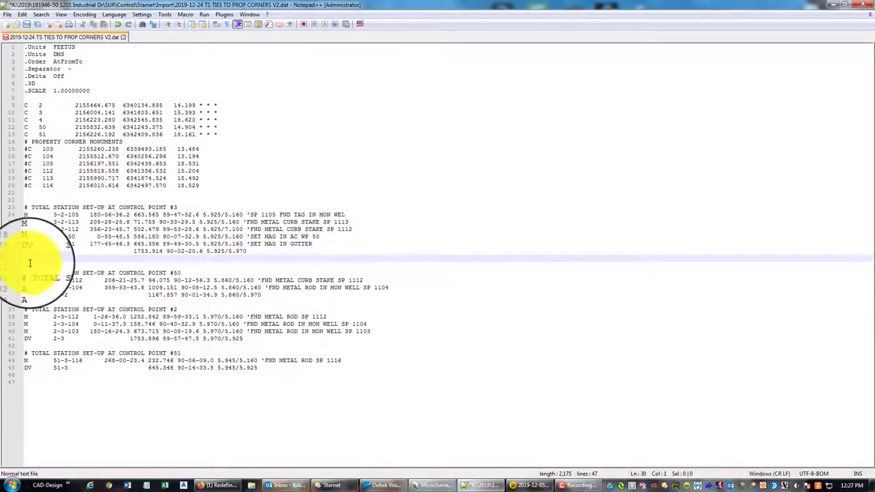
double_click(249, 257)
click(20, 251)
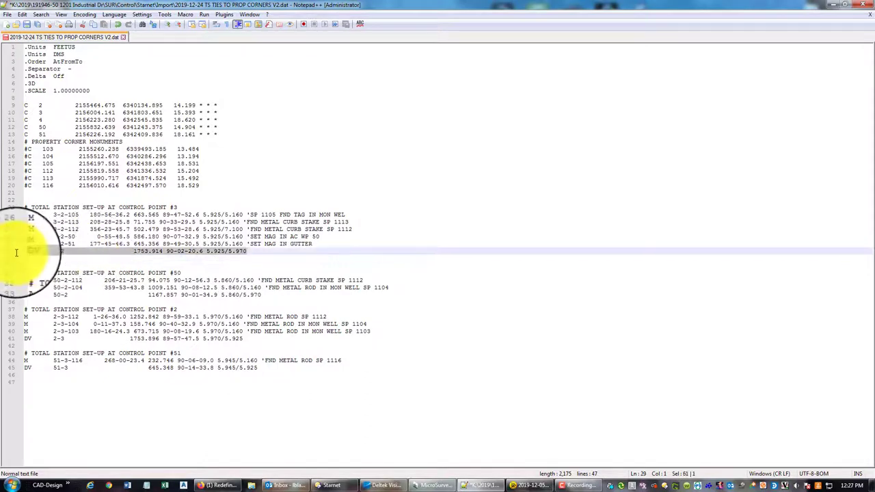
click(97, 261)
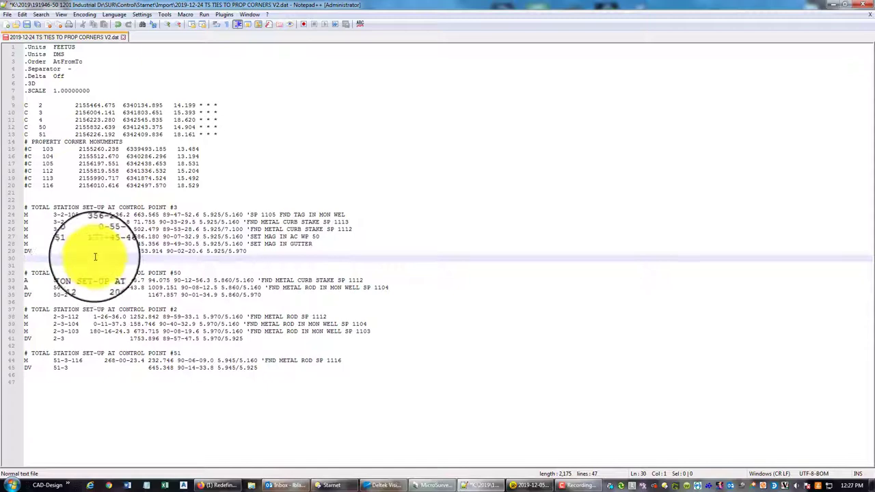
drag(275, 244, 271, 244)
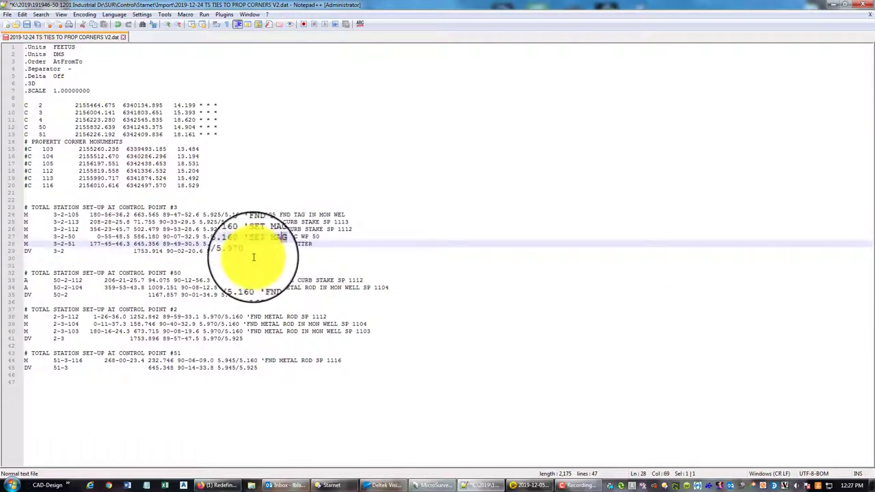
click(24, 252)
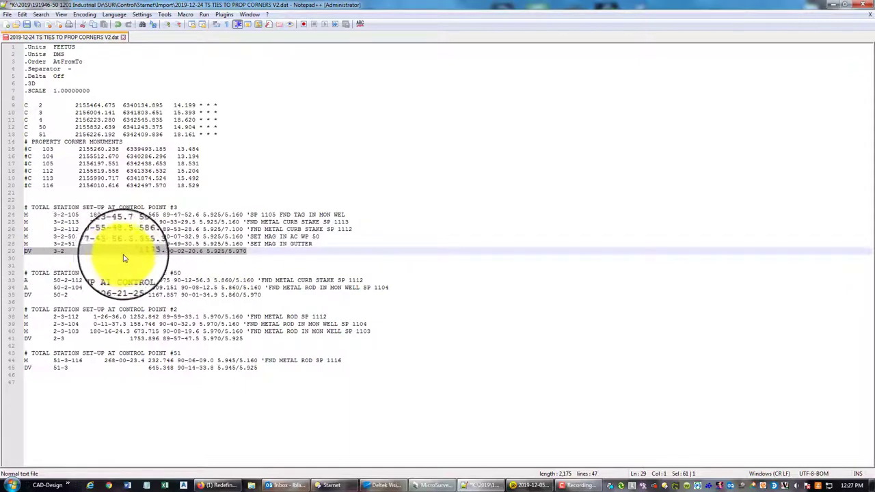
key(Down)
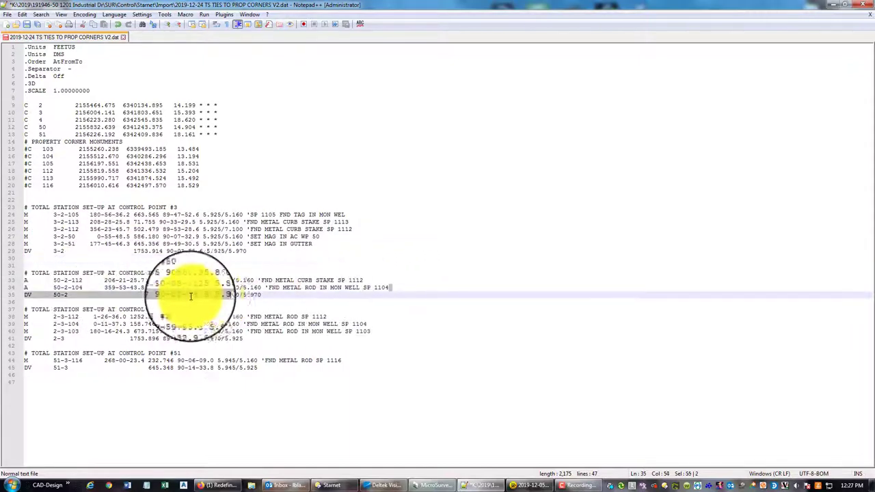
drag(27, 288, 333, 306)
drag(342, 338, 10, 337)
drag(258, 368, 25, 367)
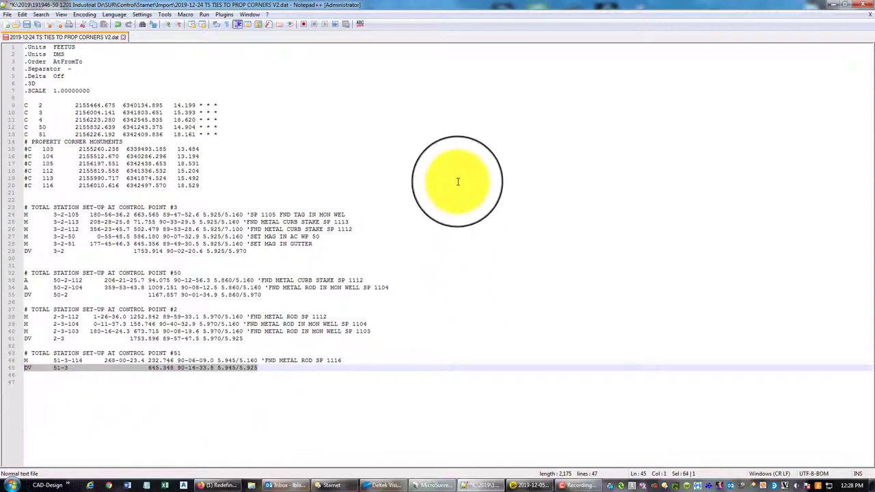
- Save 2019-12-24 TS TIES TO PROP CORNERS V2.dat and switch back to STAR*NET
click(456, 179)
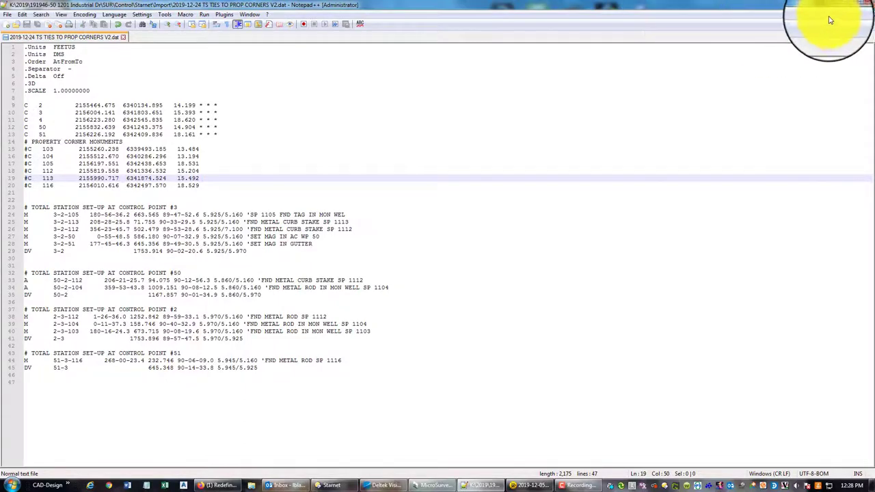
click(855, 9)
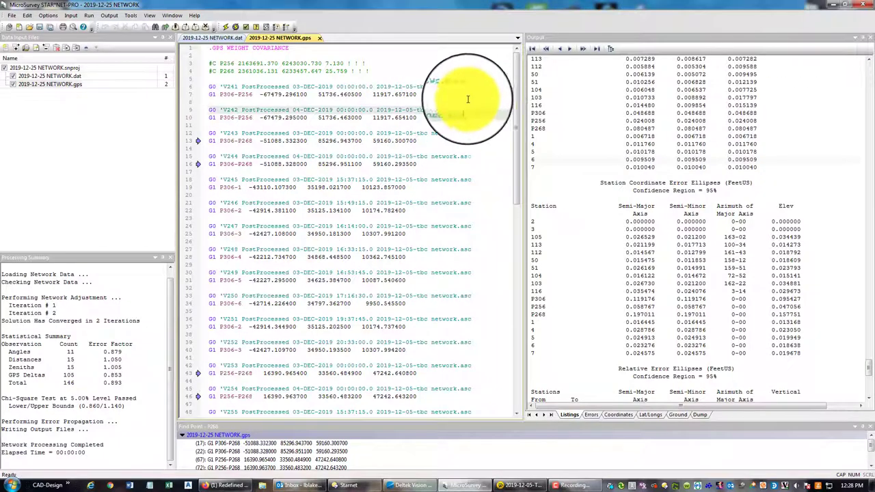
- Exclude 2019-12-25 NETWORK.gps from the project, run the adjustment on the total station data alone, and inspect its error factors
click(11, 85)
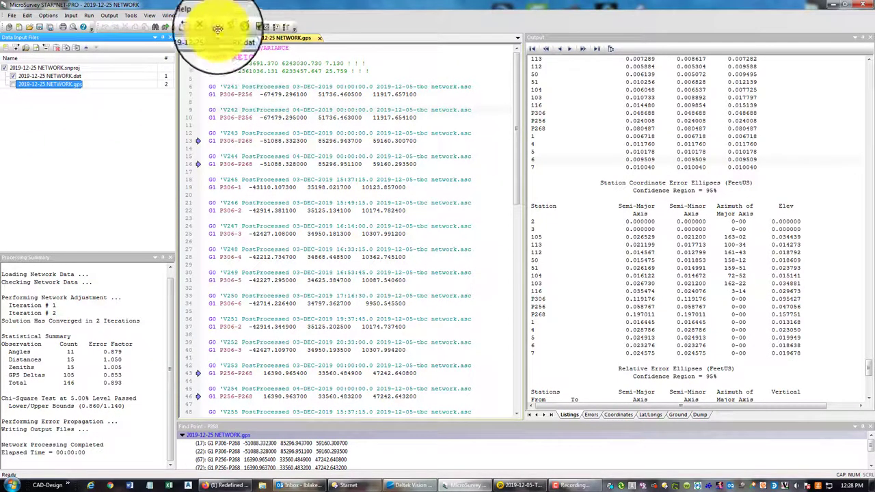
click(228, 32)
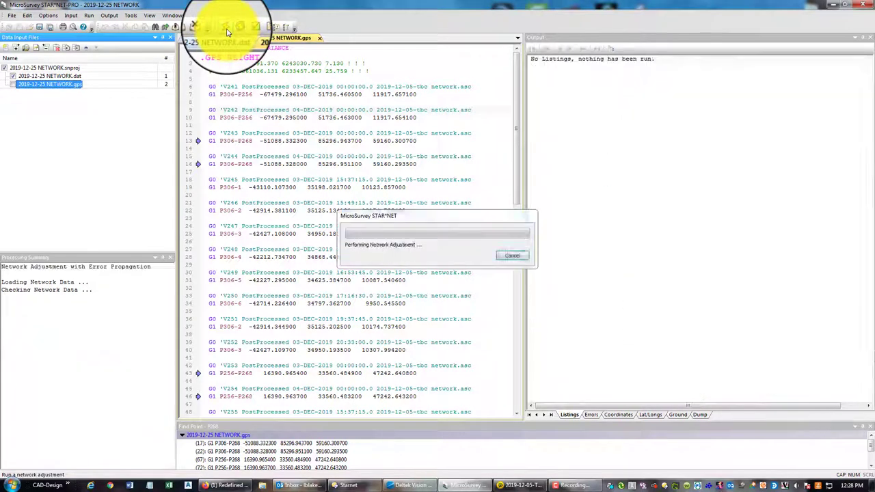
click(156, 331)
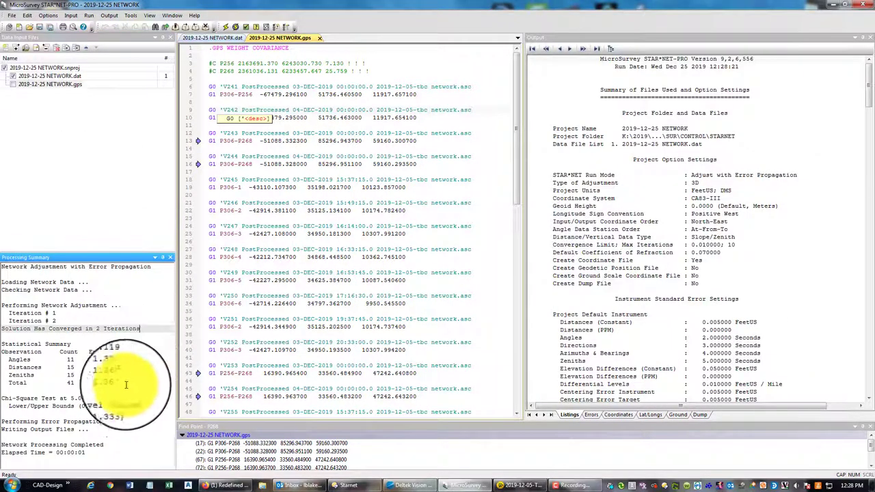
drag(129, 385, 2, 362)
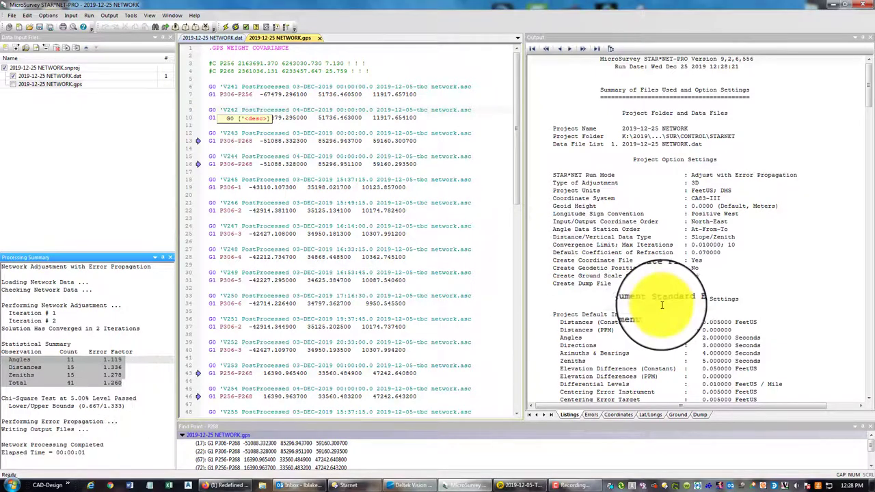
- Review the adjusted coordinates and the 95% station coordinate error ellipses in the total station adjustment listing
click(606, 303)
scroll(615, 307, down, 20)
scroll(712, 320, down, 20)
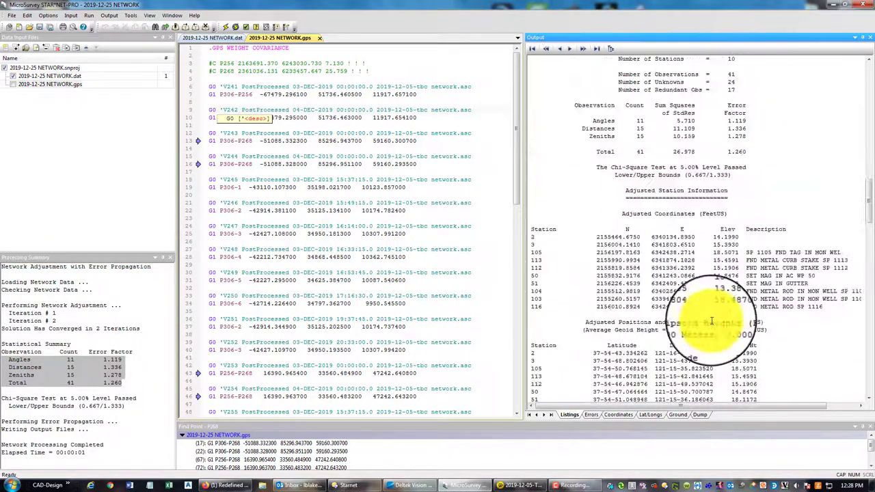
scroll(714, 329, down, 20)
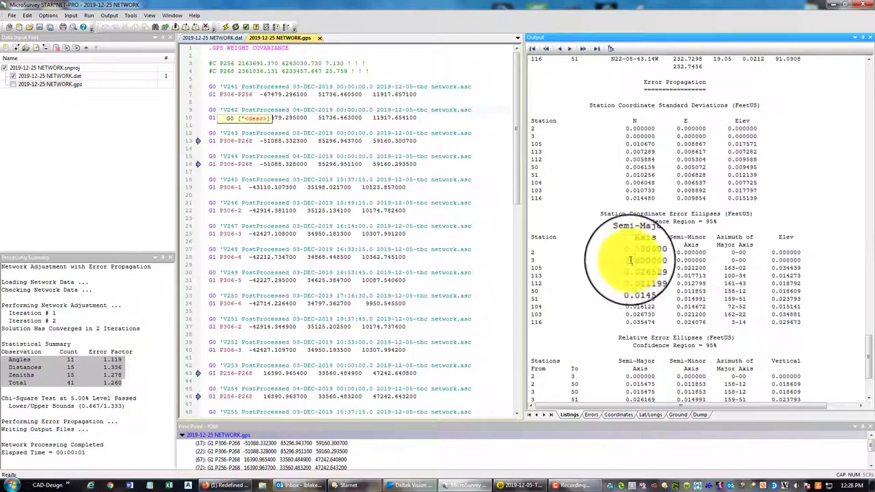
drag(623, 253, 769, 325)
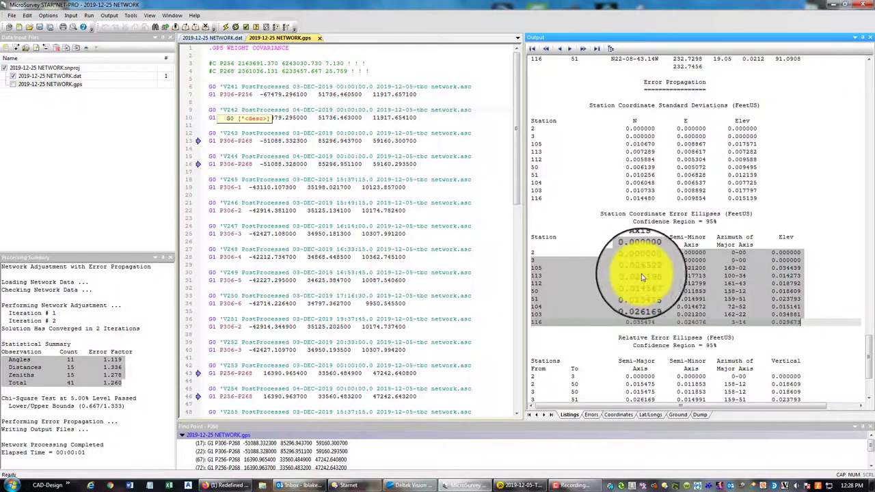
- Include 2019-12-25 NETWORK.gps, exclude 2019-12-25 NETWORK.dat, and run the network adjustment on the GPS vectors alone
click(27, 84)
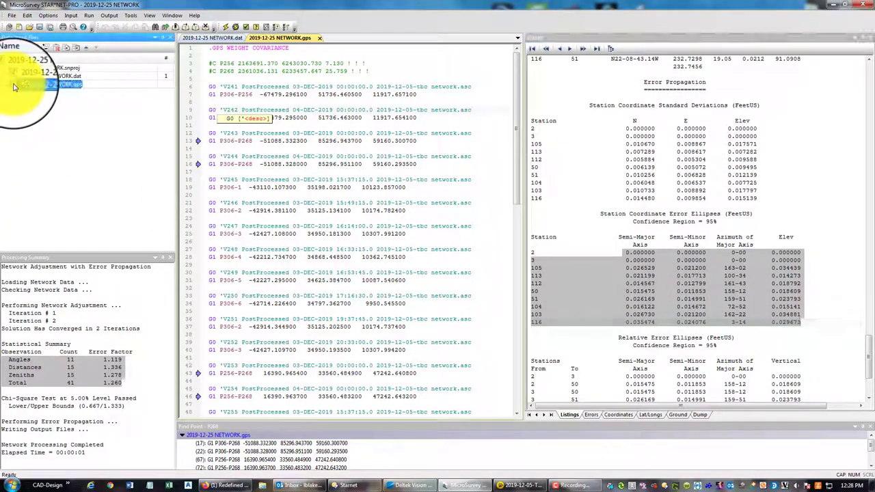
click(235, 27)
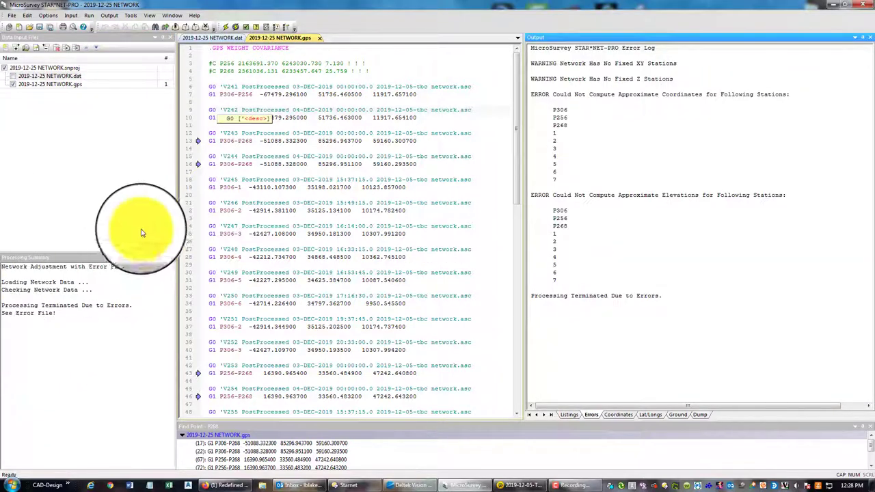
- Uncomment the fixed coordinate lines for P256 and P268 in 2019-12-25 NETWORK.gps, save the file and rerun the adjustment
click(207, 62)
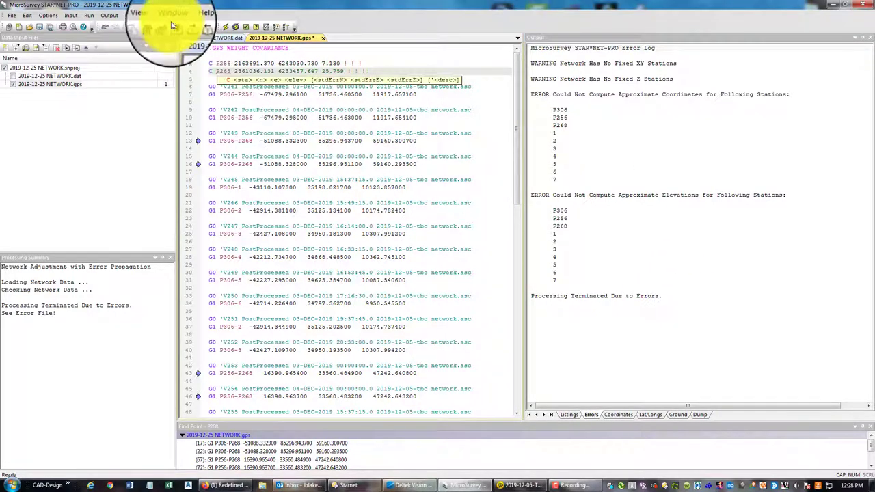
click(229, 29)
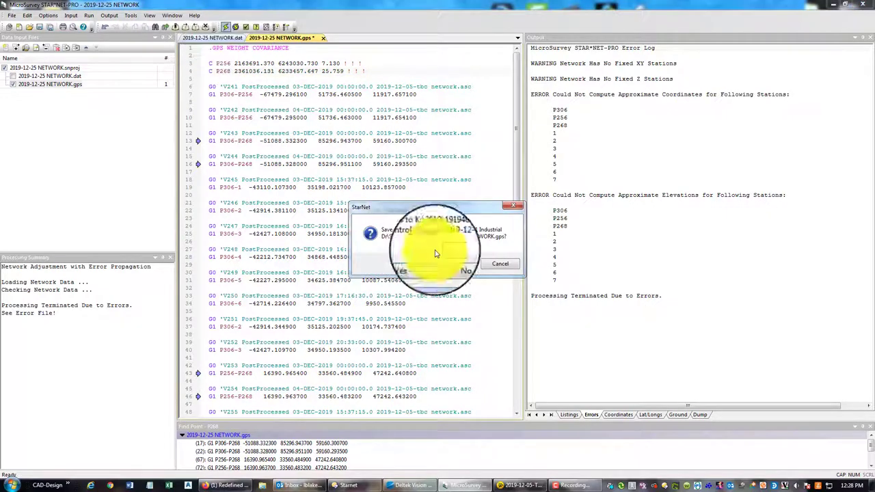
click(412, 263)
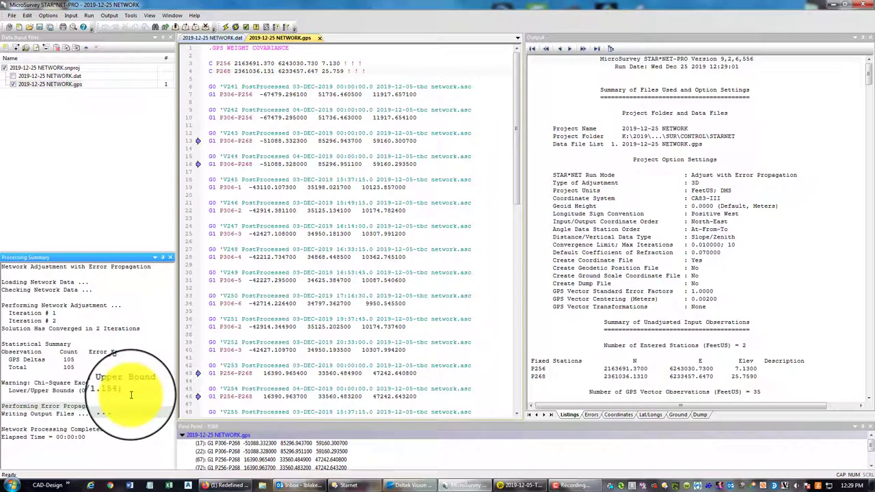
click(203, 66)
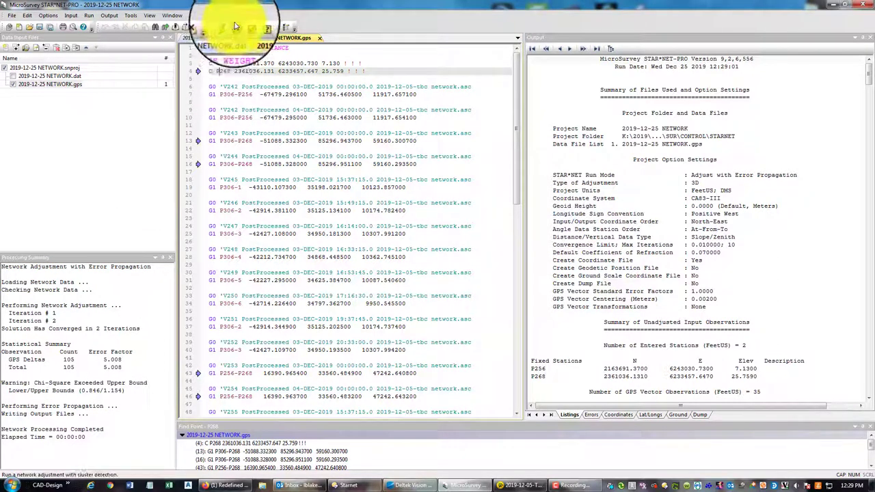
- Comment out the fixed coordinate lines for P256 and P268 in 2019-12-25 NETWORK.gps and include 2019-12-25 NETWORK.dat in the project
click(209, 63)
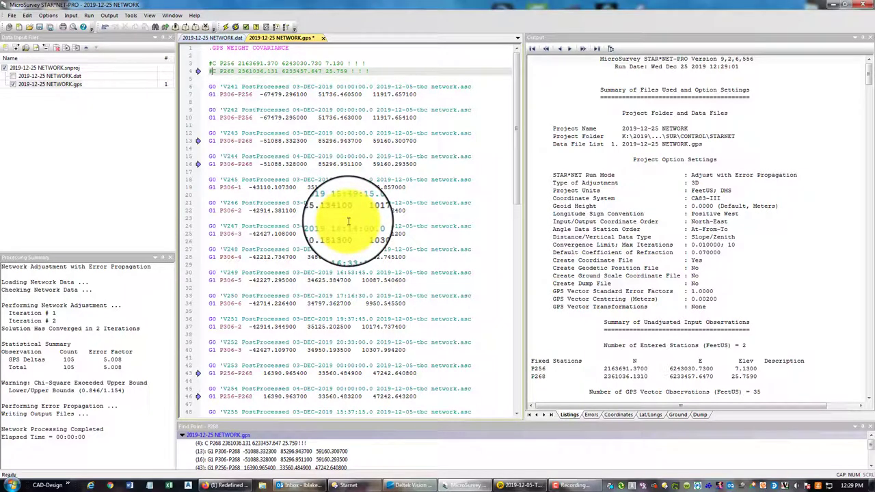
click(14, 78)
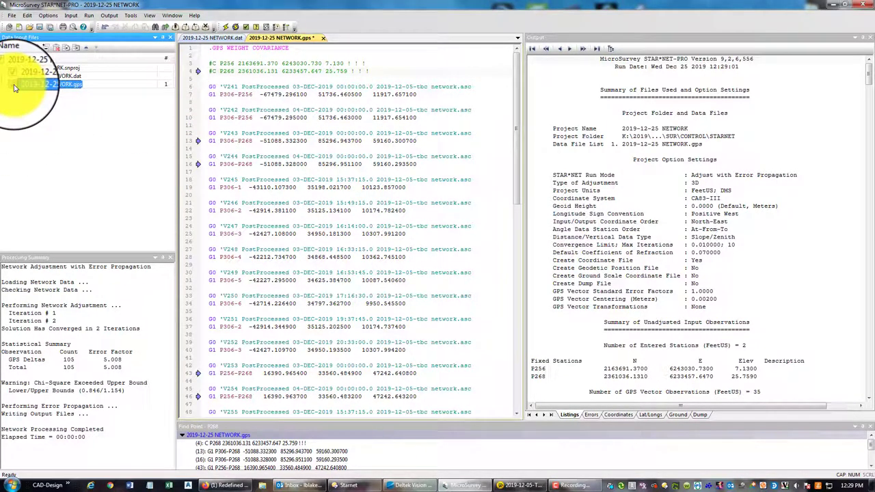
click(118, 365)
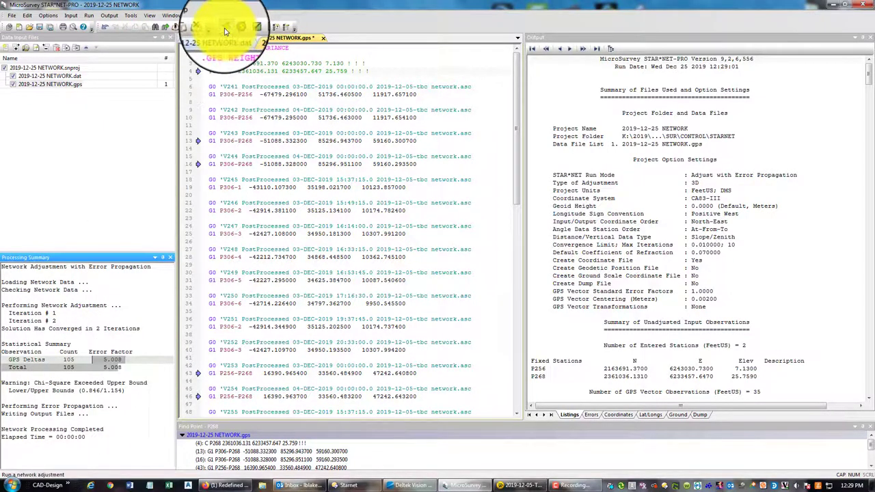
- Run the combined network adjustment, saving the .gps file changes, and inspect the error factors and chi-square test result
click(176, 27)
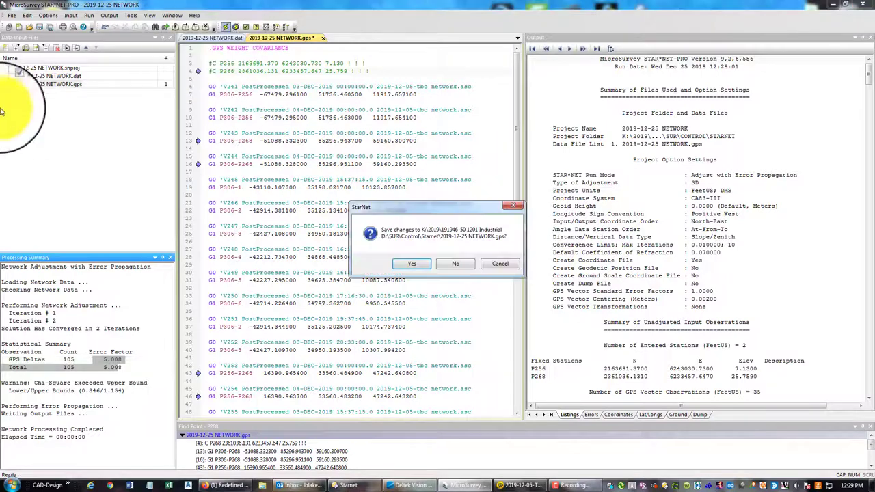
click(411, 263)
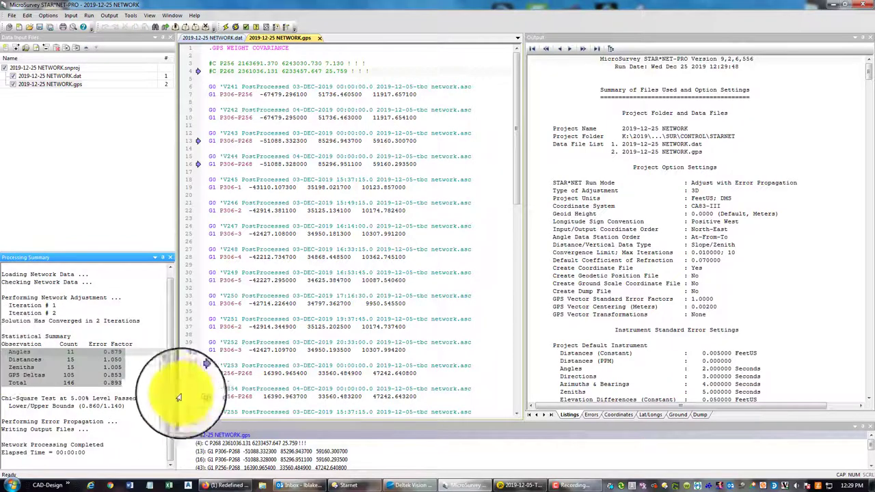
click(147, 375)
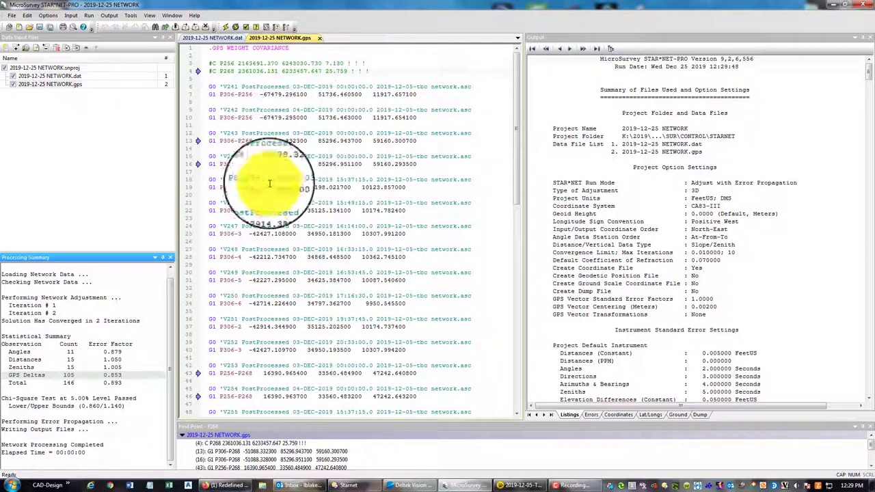
click(134, 367)
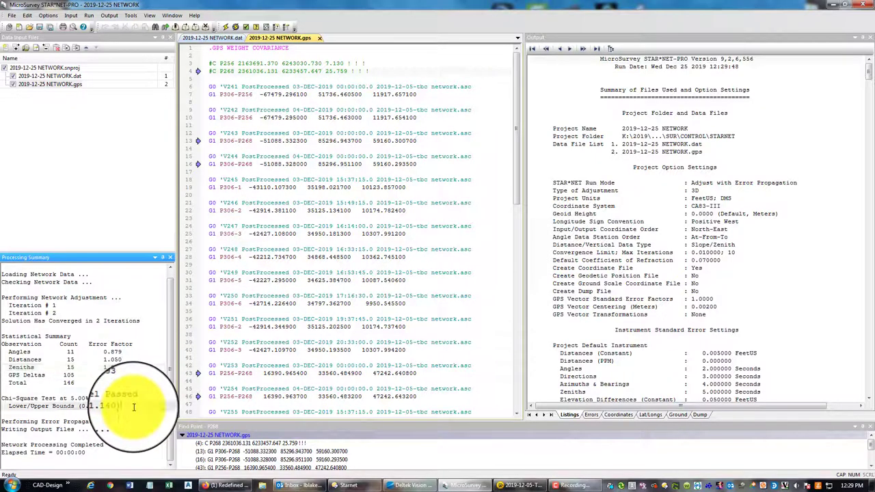
click(134, 405)
- Find the 95% station coordinate error ellipses in the combined adjustment listing and look over all stations
click(714, 279)
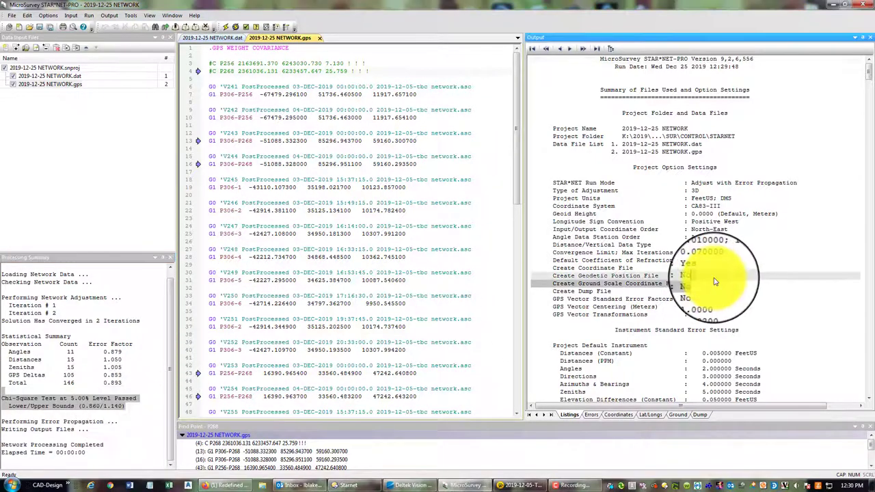
scroll(714, 279, down, 4)
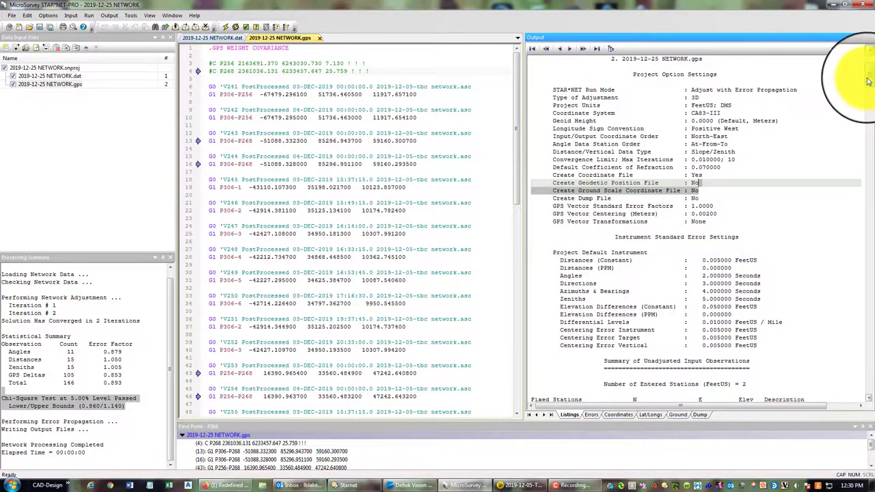
drag(868, 80, 857, 385)
scroll(860, 393, down, 10)
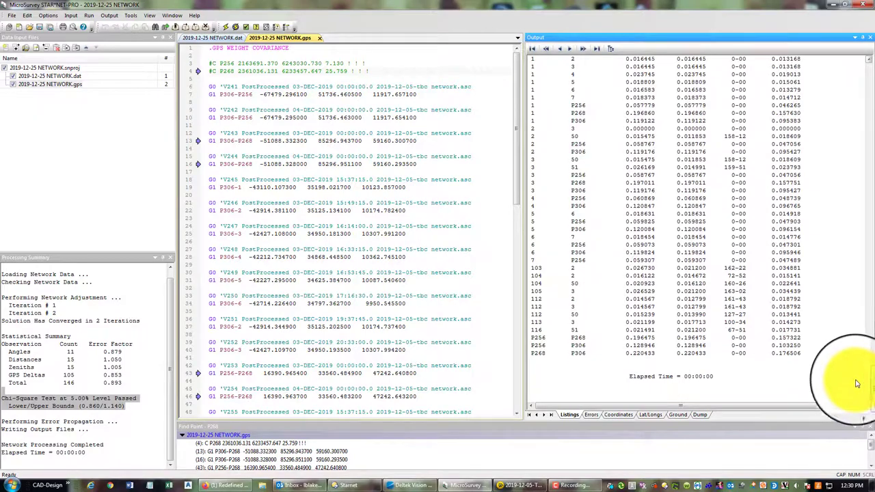
scroll(856, 364, down, 10)
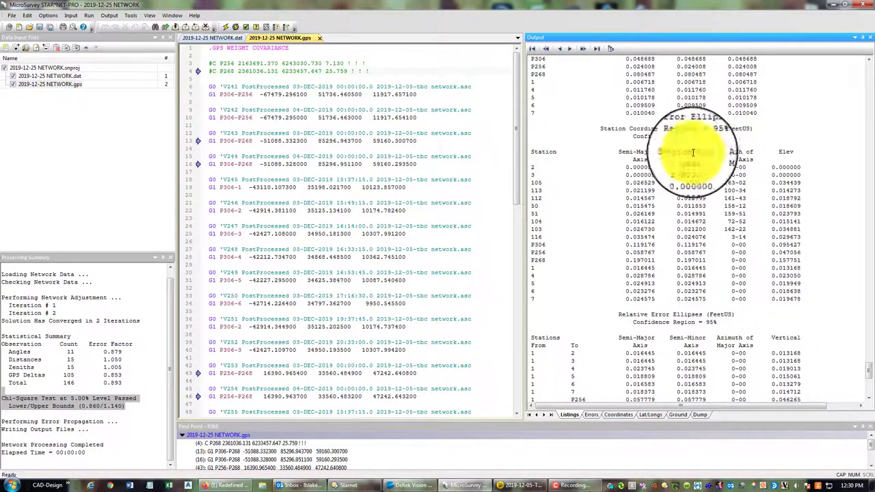
drag(623, 166, 673, 299)
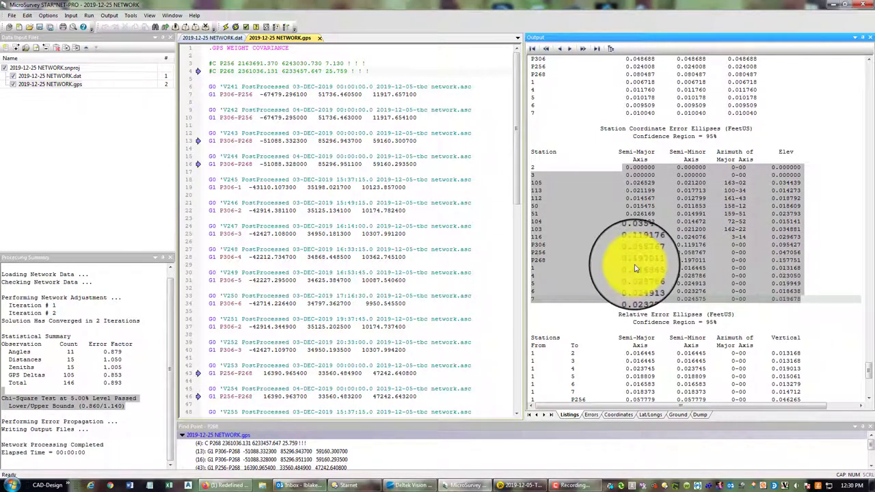
- Compare the error ellipse axes and elevation errors of P306 and P268 with those of the other stations
click(605, 260)
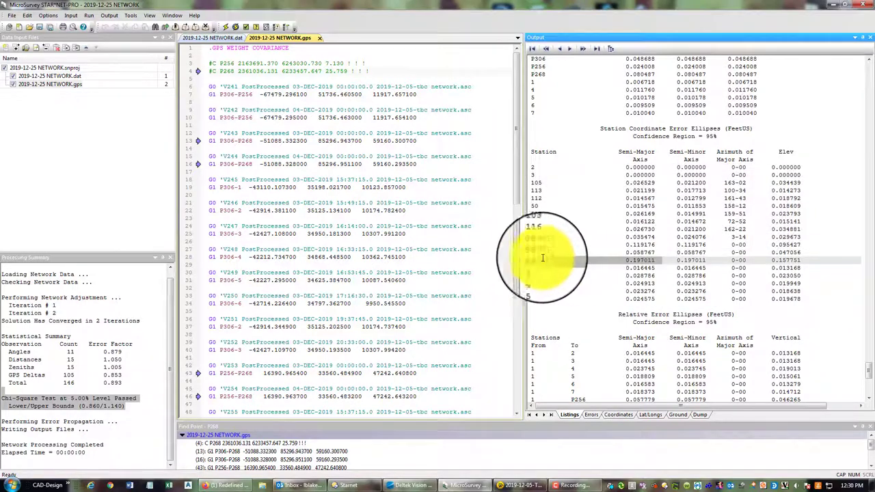
click(635, 247)
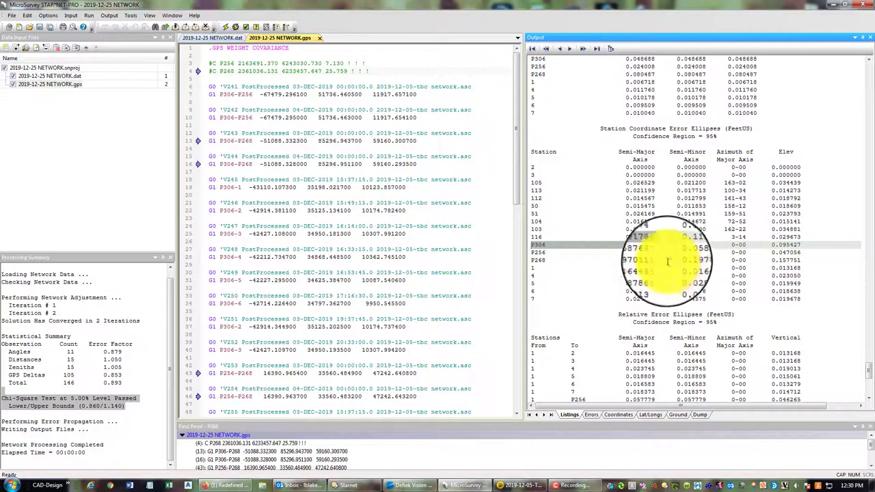
click(582, 260)
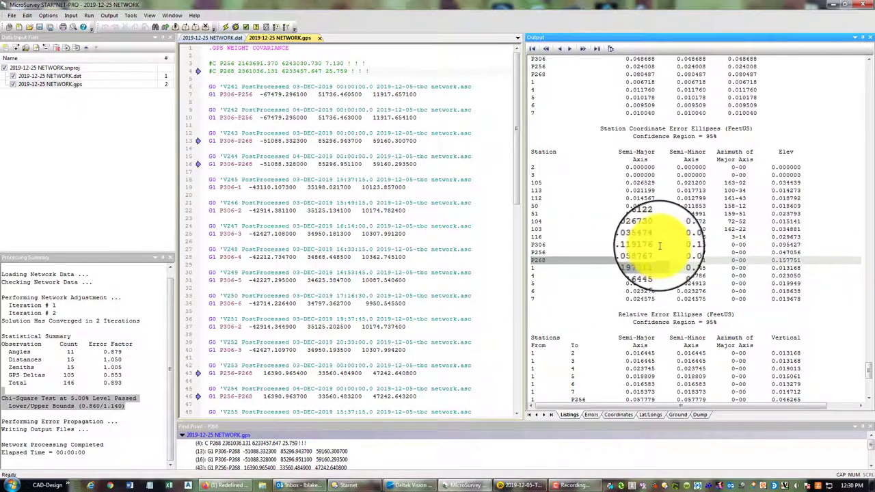
click(601, 245)
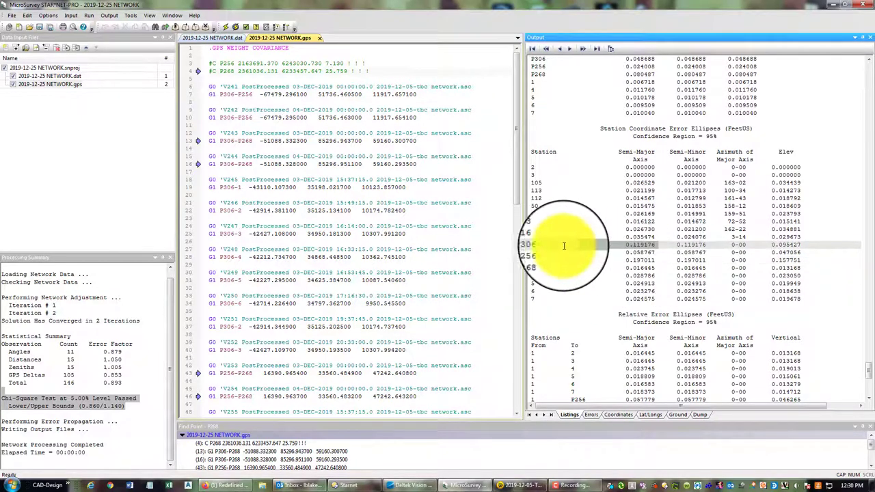
click(613, 261)
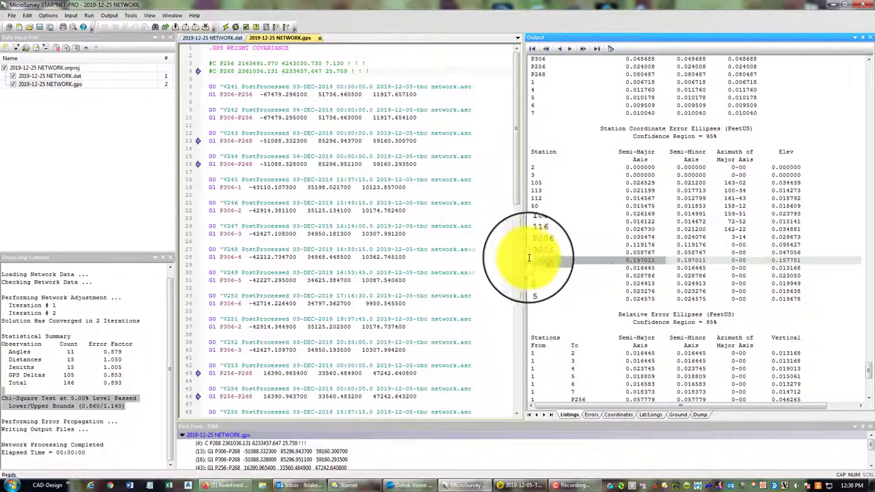
click(579, 244)
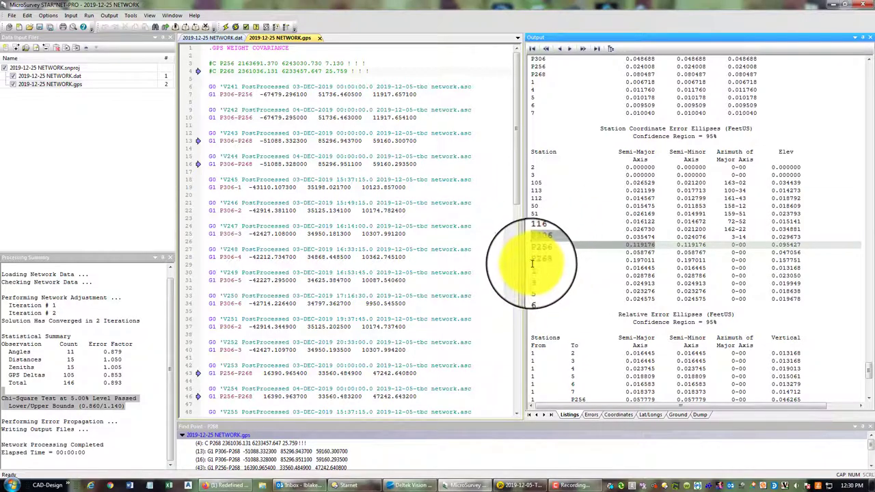
click(642, 261)
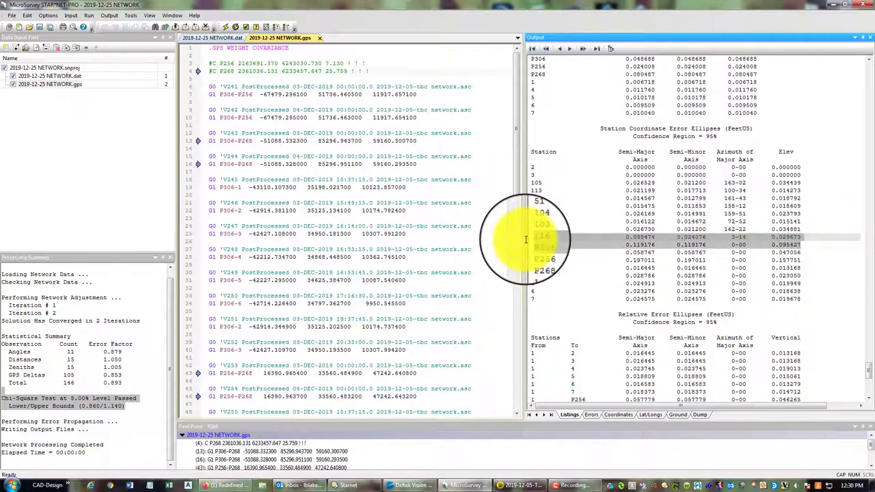
click(557, 251)
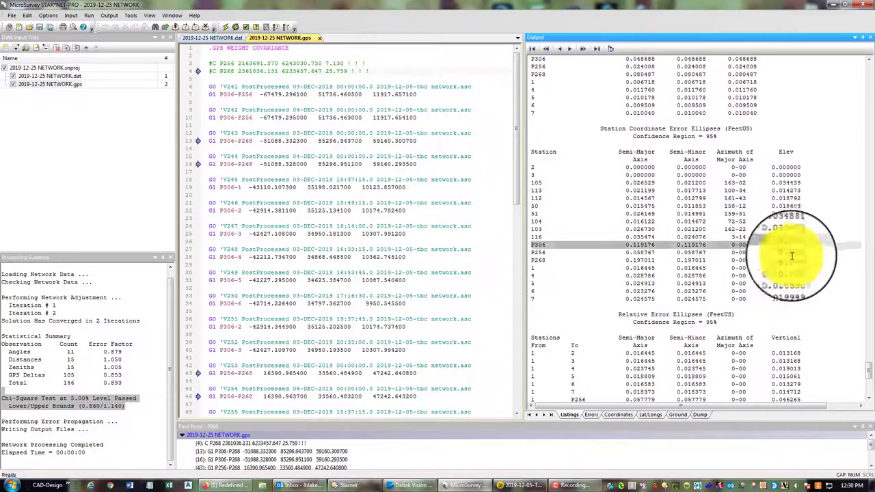
click(728, 244)
drag(684, 172, 804, 300)
click(851, 326)
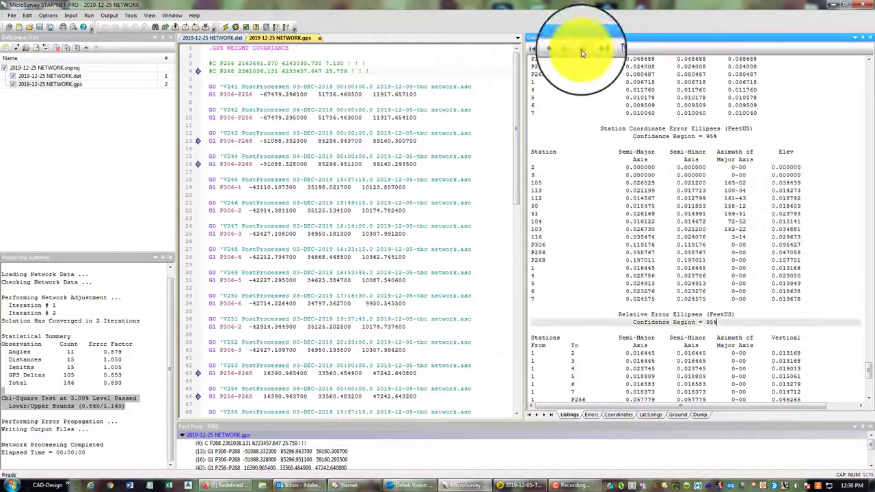
- Review the adjusted bearings and horizontal distances with their 95% relative confidence in the listing
scroll(615, 244, up, 10)
scroll(601, 212, up, 15)
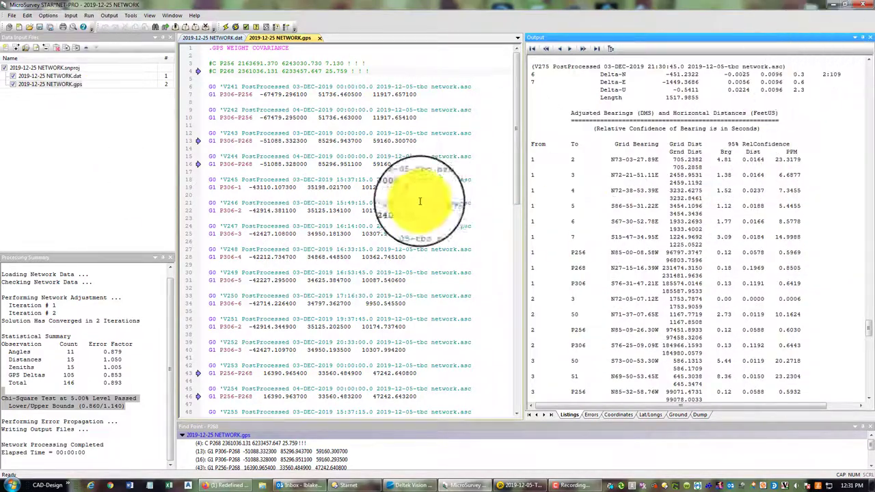
scroll(294, 218, down, 4)
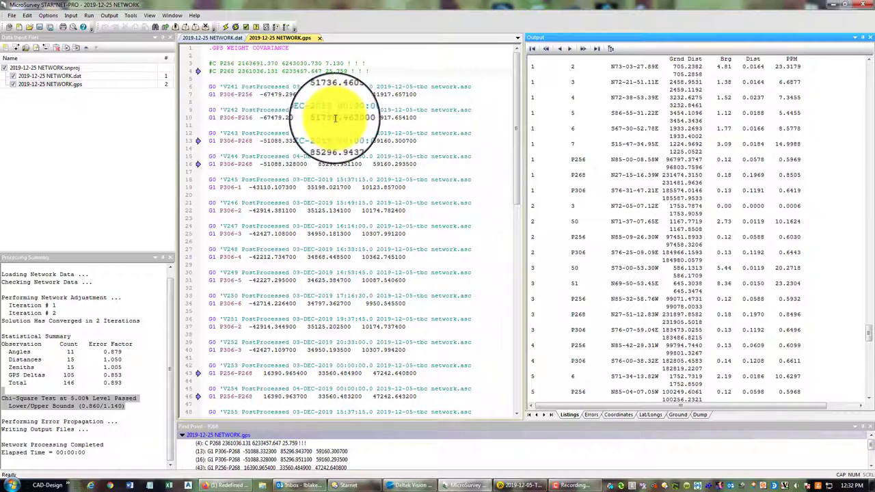
- Look over the vectors in 2019-12-25 NETWORK.gps and check the GPS standard error and centering settings in the project options
click(445, 196)
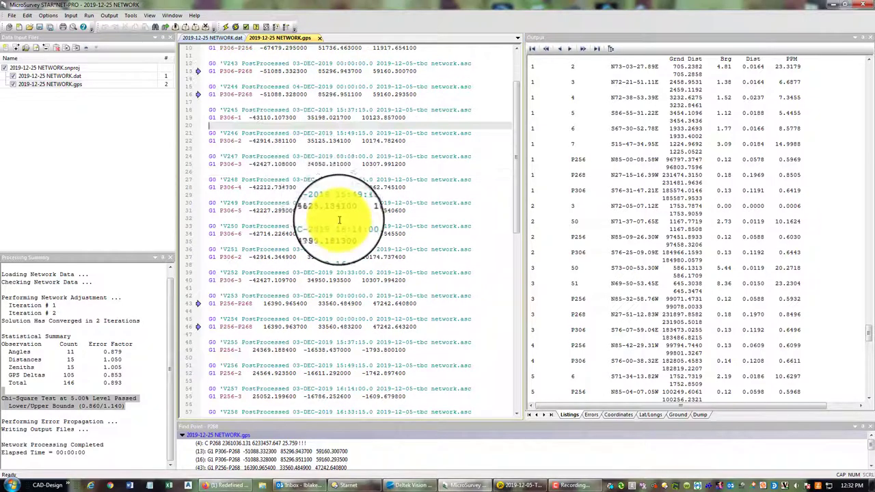
click(249, 171)
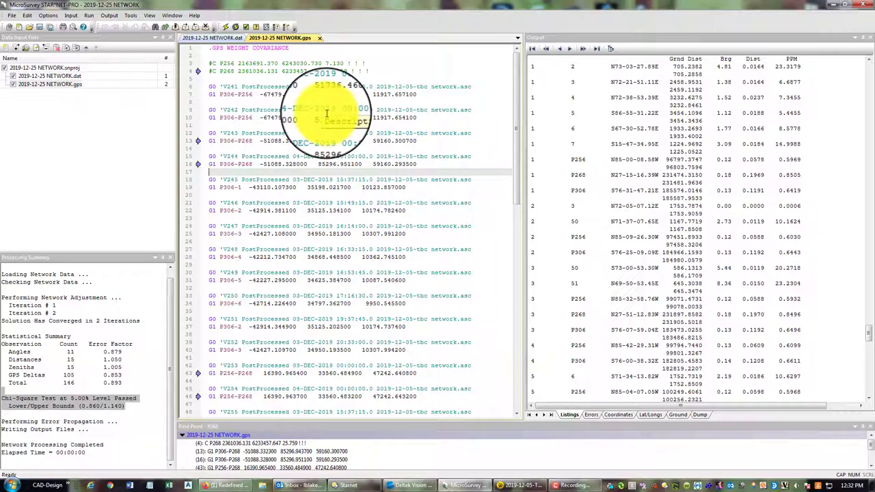
click(53, 18)
click(58, 27)
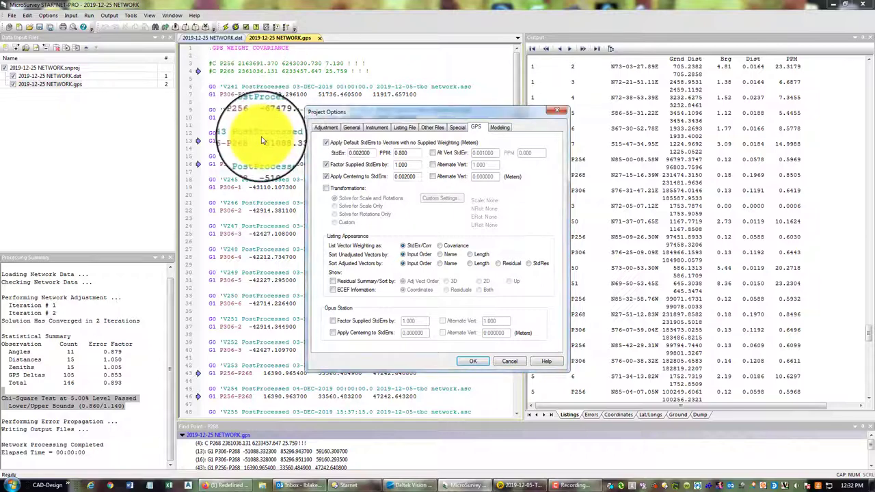
click(510, 361)
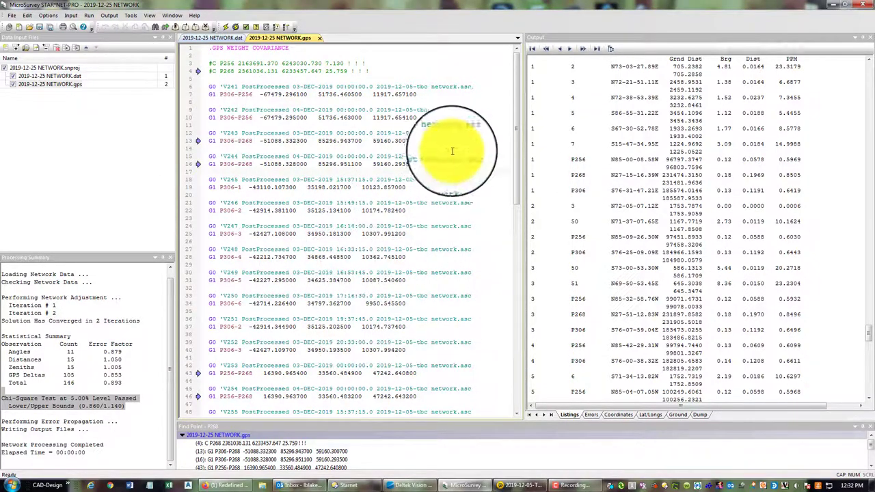
- Review the commented-out fixed coordinate lines for P256 and P268 at the start of 2019-12-25 NETWORK.gps
drag(513, 108, 517, 49)
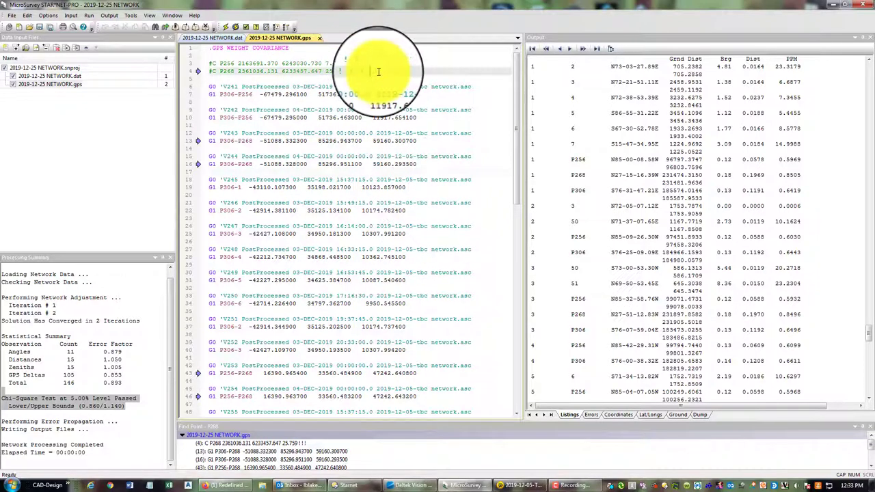
drag(371, 72, 234, 62)
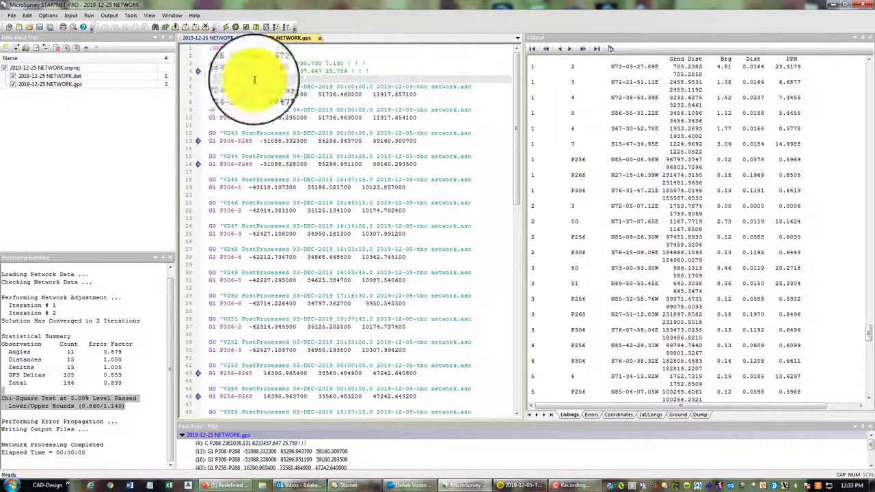
click(219, 80)
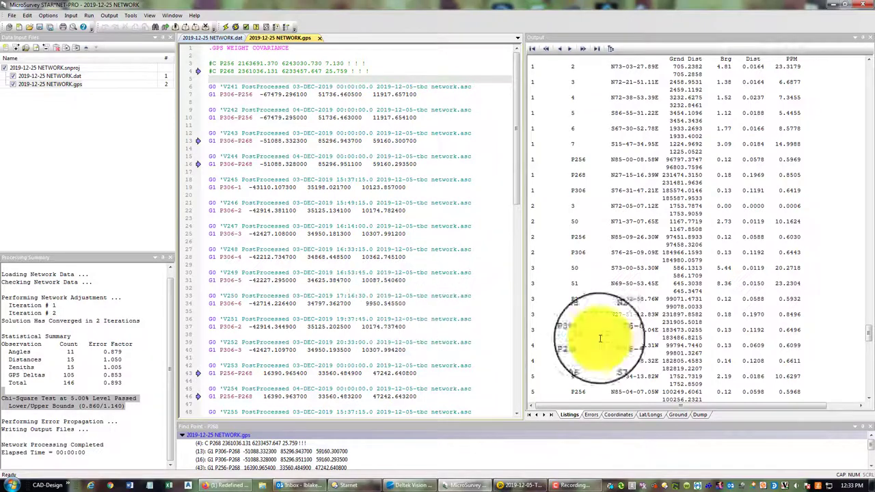